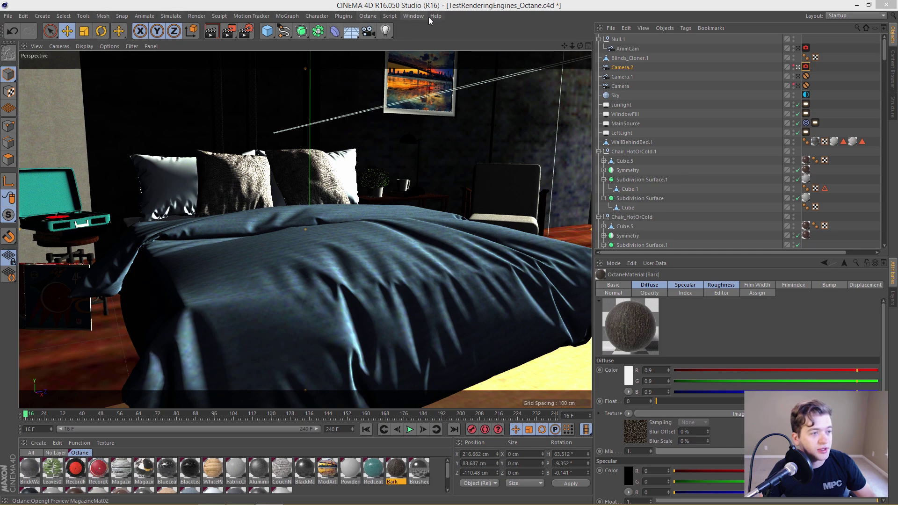
# - Tear the Octane menu off into a floating palette at the right and open an empty Live Viewer window
pyautogui.click(375, 18)
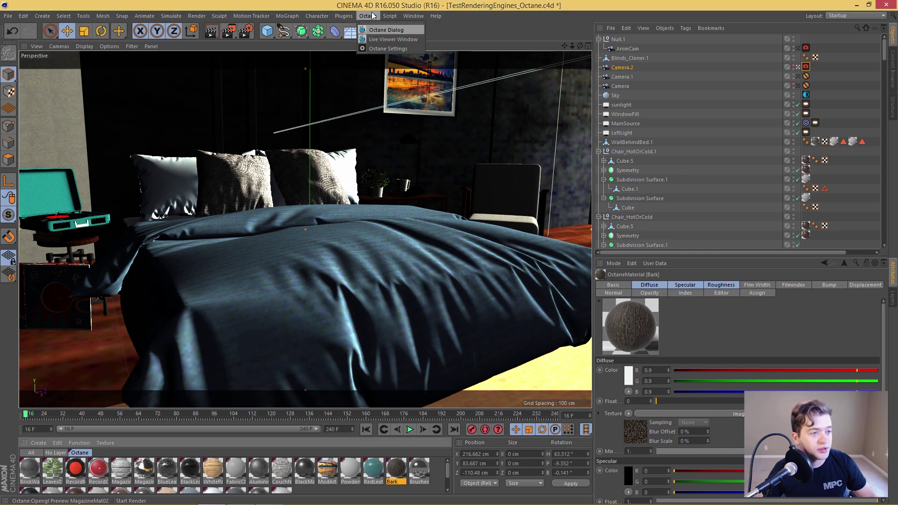
pyautogui.click(378, 22)
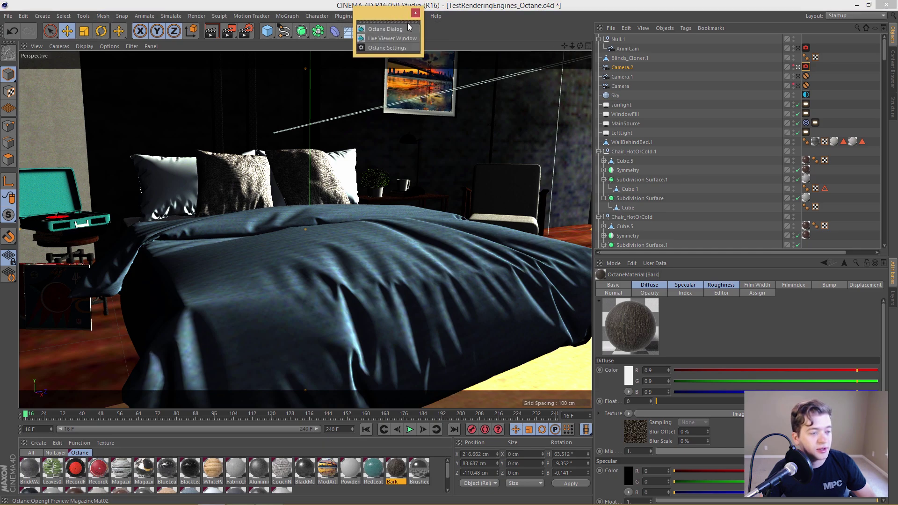
pyautogui.moveTo(408, 23); pyautogui.dragTo(520, 46)
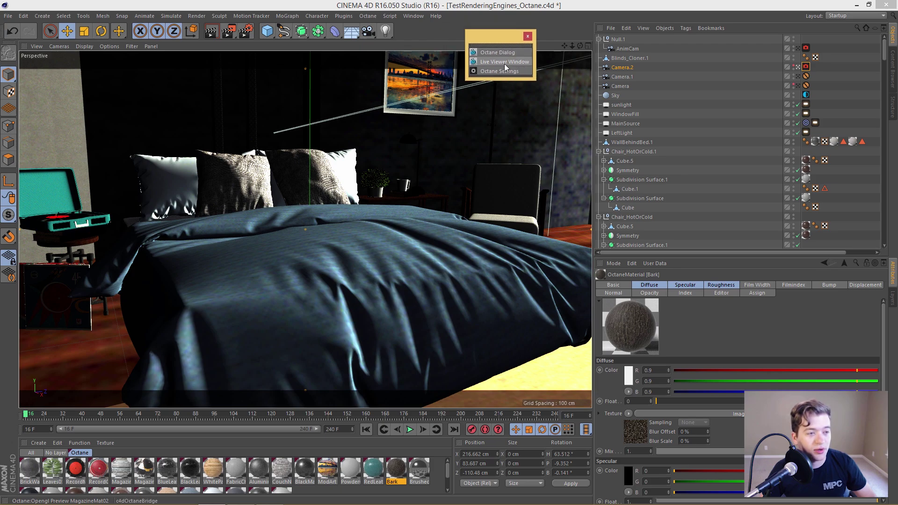
pyautogui.click(504, 62)
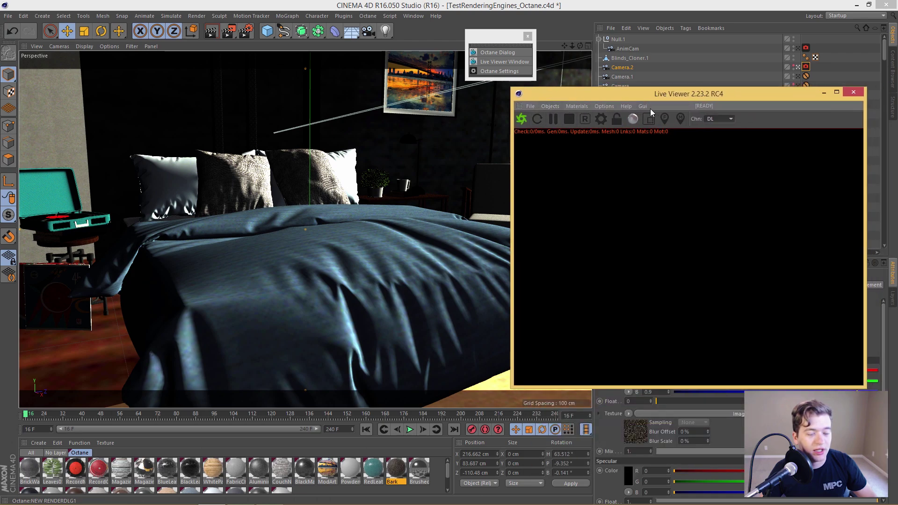
# - Open Octane Settings and enlarge it beside the Live Viewer so the Static noise option shows
pyautogui.click(602, 121)
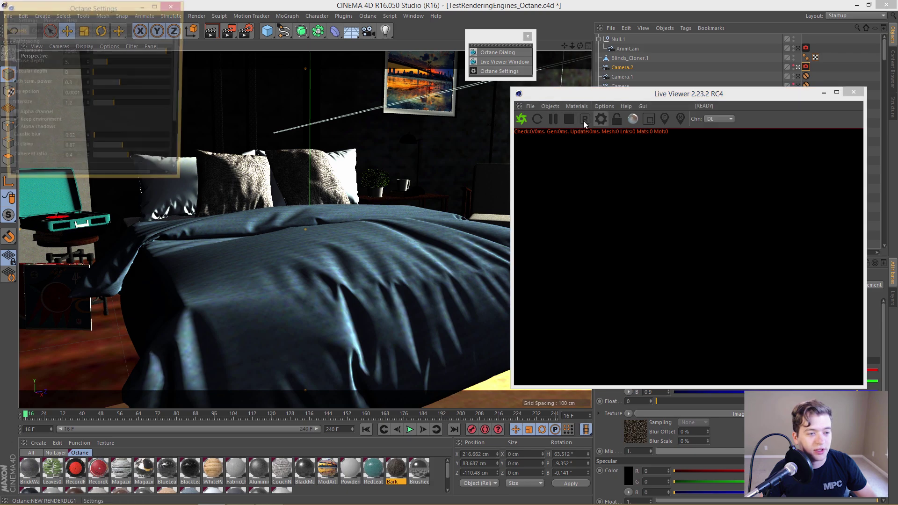
pyautogui.moveTo(104, 9); pyautogui.dragTo(414, 94)
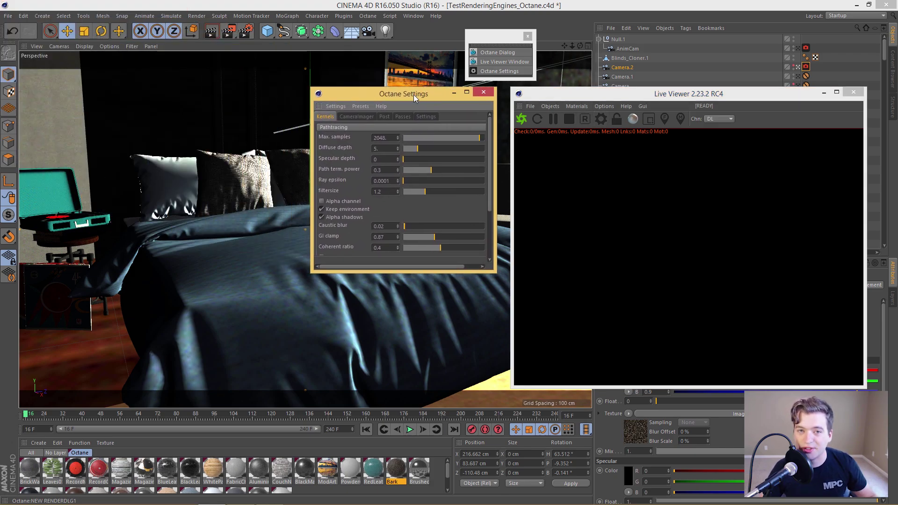
pyautogui.moveTo(402, 99)
pyautogui.mouseDown()
pyautogui.moveTo(419, 101)
pyautogui.moveTo(408, 101)
pyautogui.mouseUp()
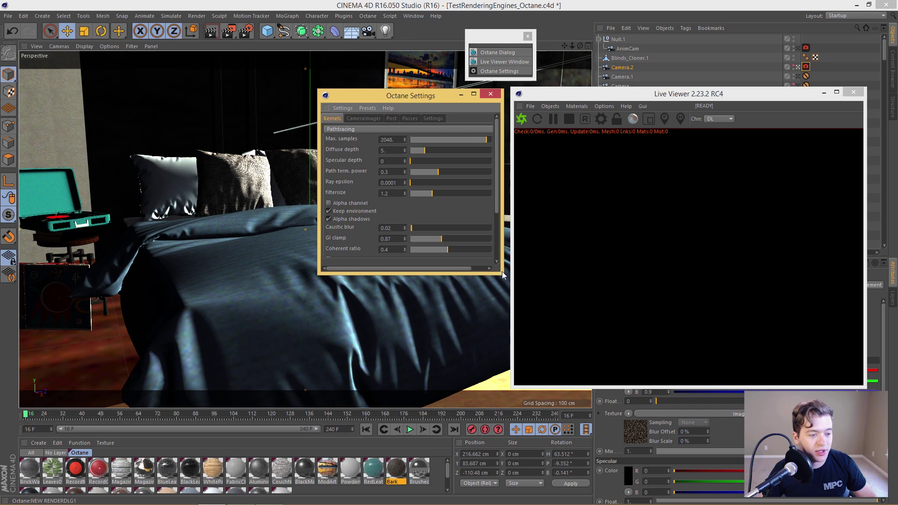
pyautogui.moveTo(503, 273); pyautogui.dragTo(531, 302)
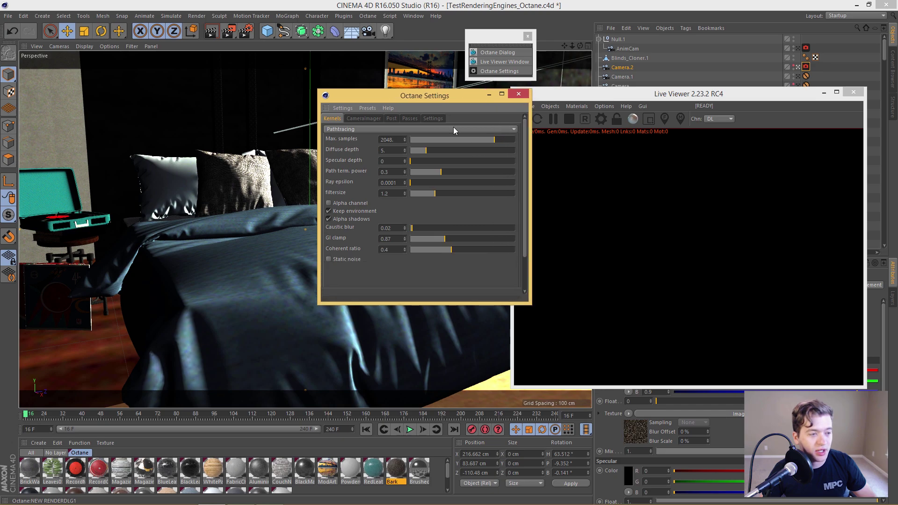
pyautogui.moveTo(432, 96); pyautogui.dragTo(412, 94)
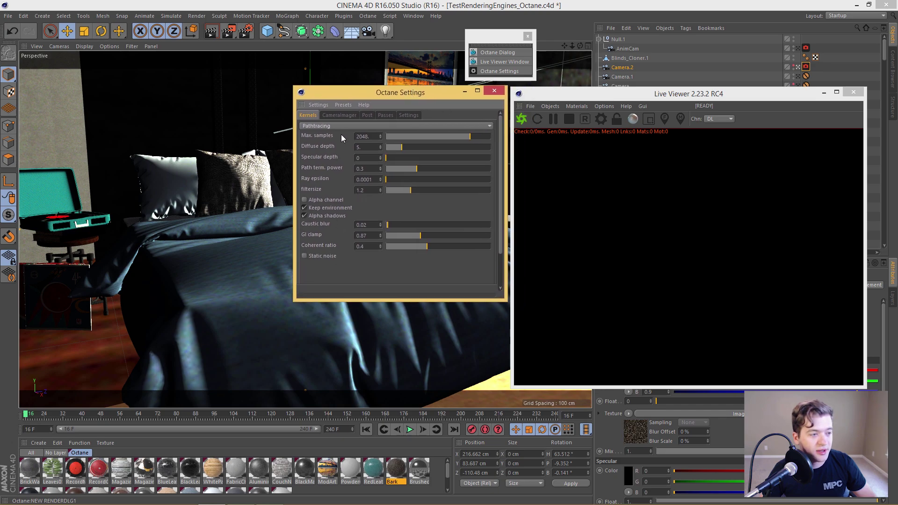
# - On the Devices tab, set Render priority to PRIORITY_HIGH and turn off Use Pri. for Gpu0
pyautogui.click(407, 115)
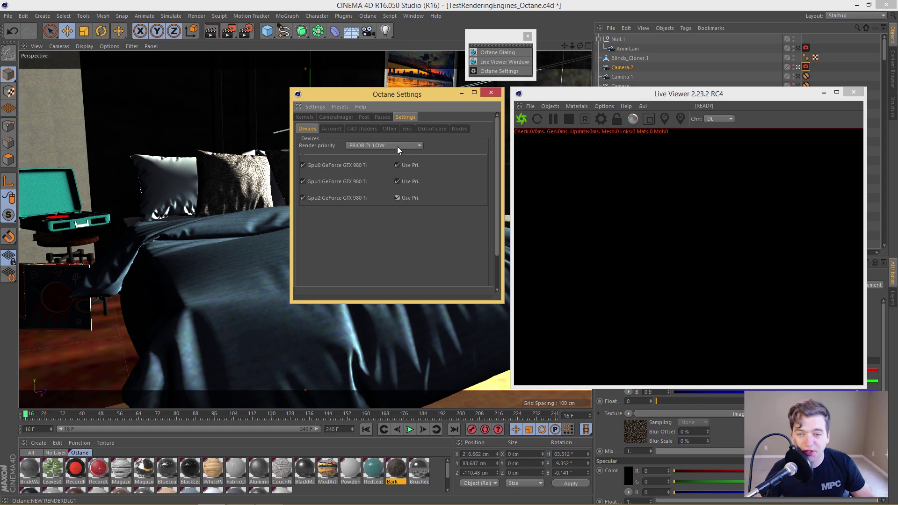
pyautogui.click(398, 147)
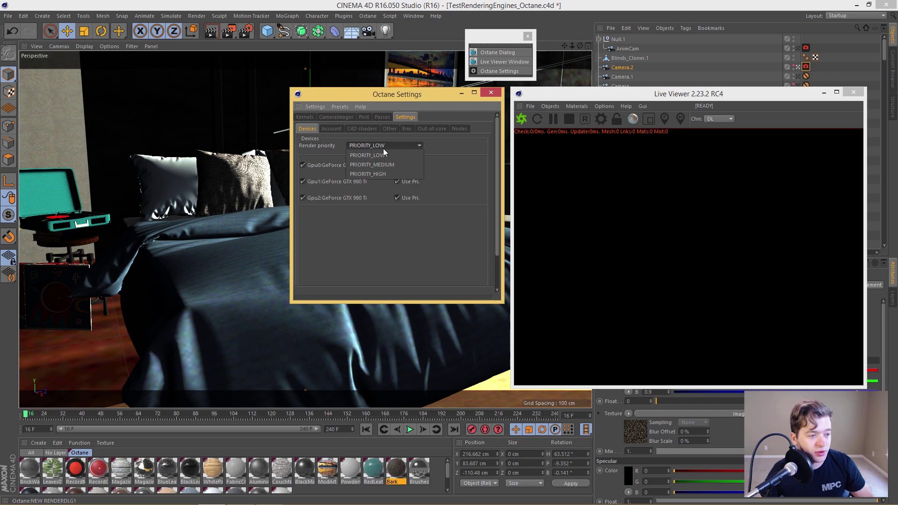
pyautogui.click(387, 156)
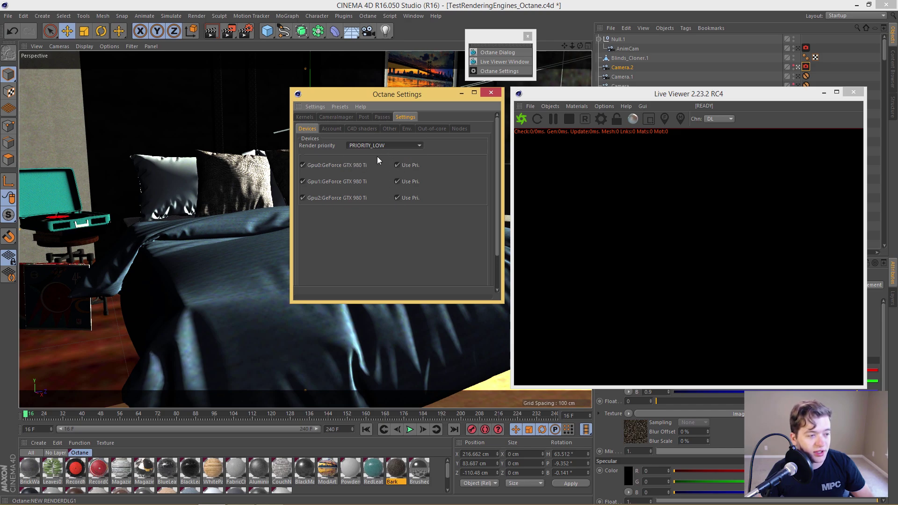
pyautogui.click(367, 145)
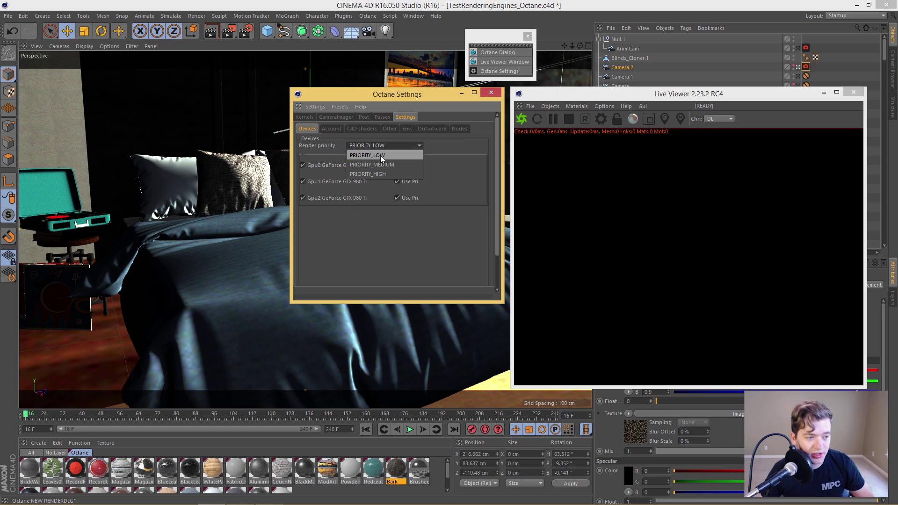
pyautogui.click(380, 173)
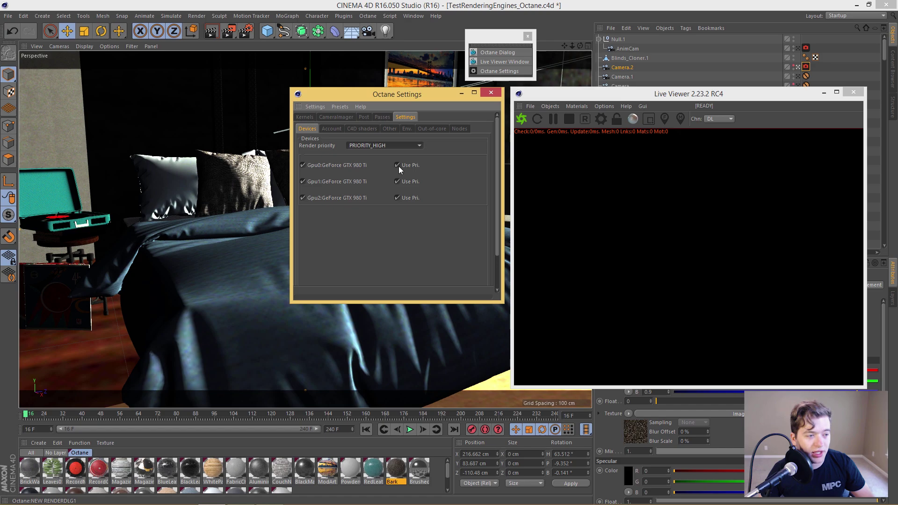
pyautogui.click(398, 166)
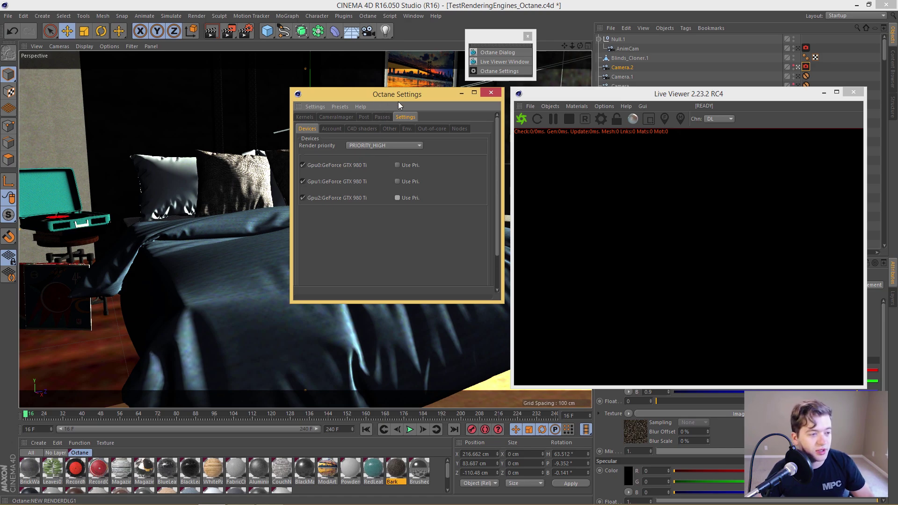
# - Shift the Live Viewer slightly left and send the bedroom scene to Octane to start rendering
pyautogui.click(519, 93)
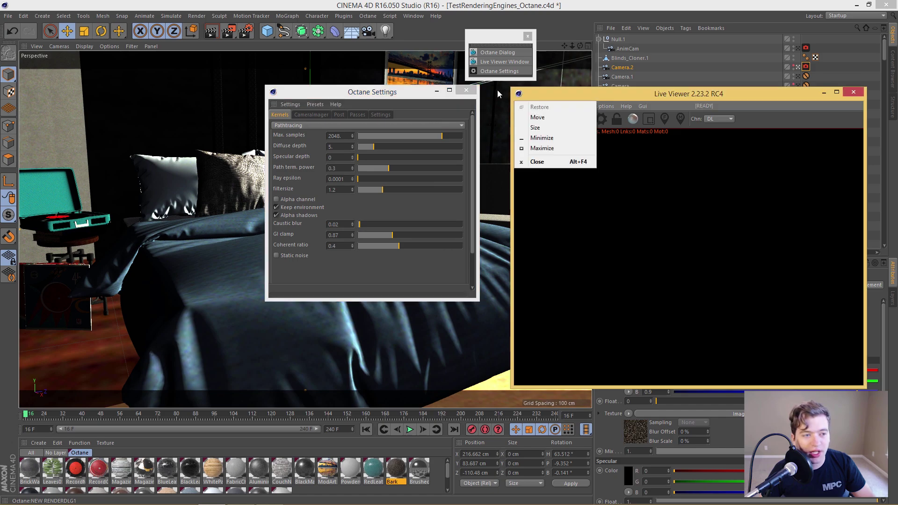
pyautogui.click(555, 93)
pyautogui.moveTo(555, 93); pyautogui.dragTo(526, 91)
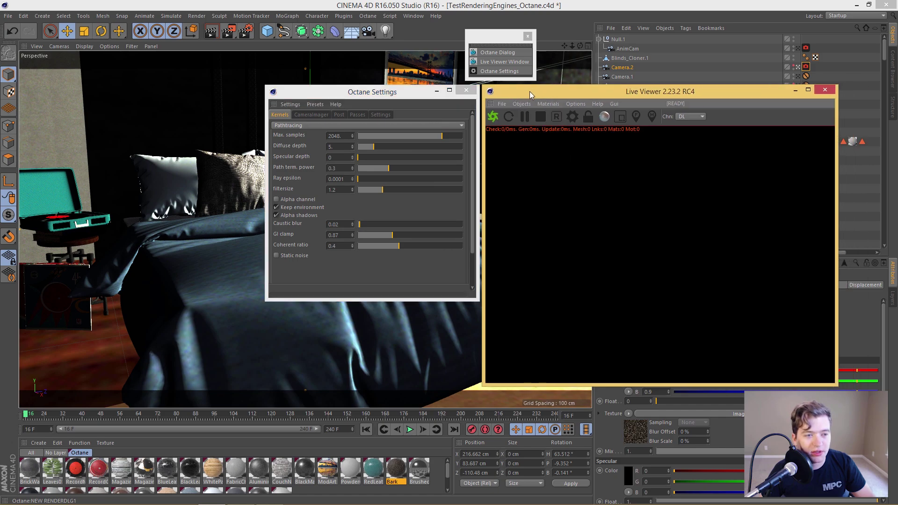
pyautogui.click(495, 120)
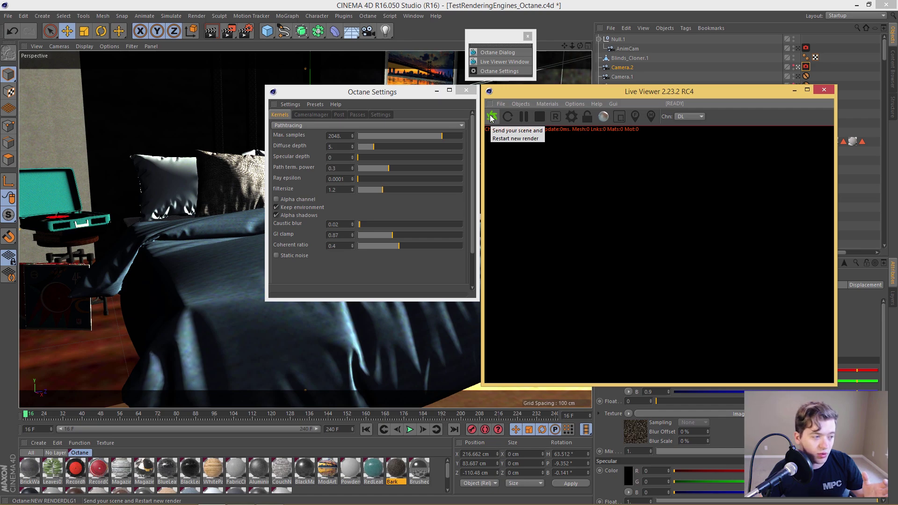
pyautogui.click(491, 116)
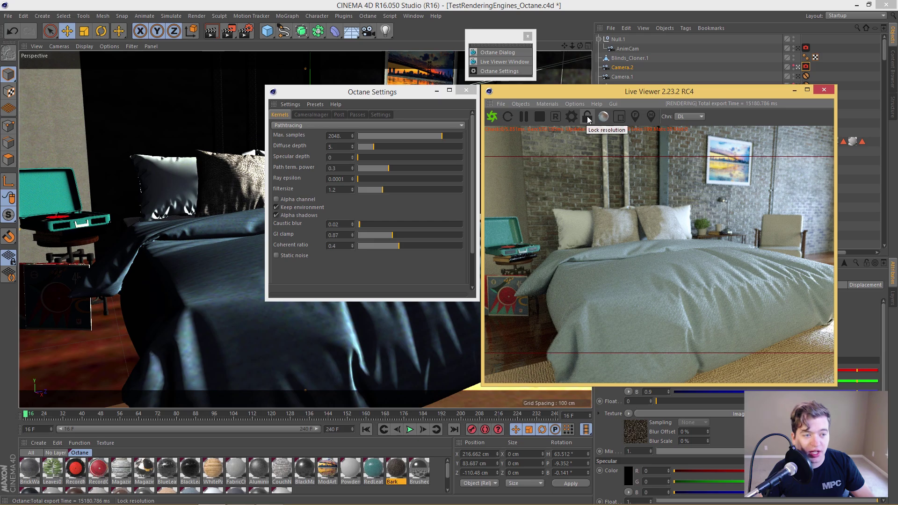
# - Open Render Settings on the Octane Renderer page, placed at the left beside Octane Settings
pyautogui.click(245, 32)
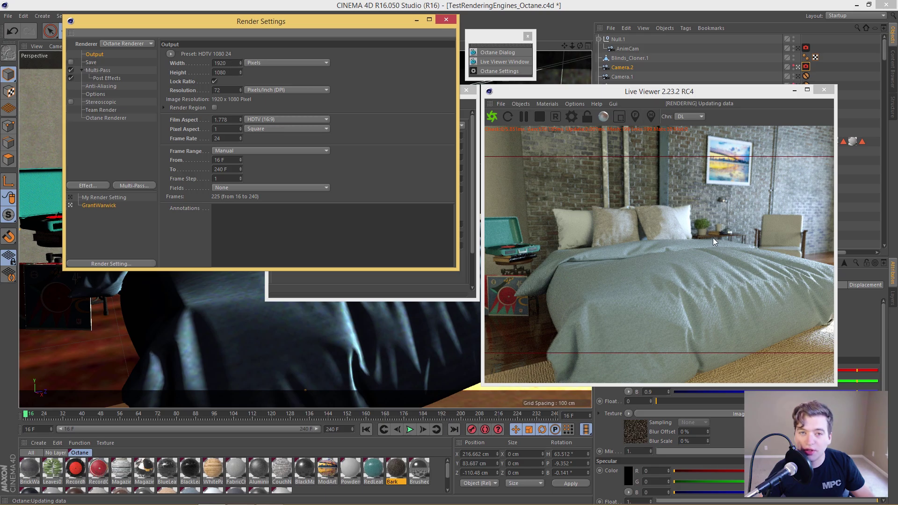
pyautogui.moveTo(710, 239); pyautogui.dragTo(673, 232)
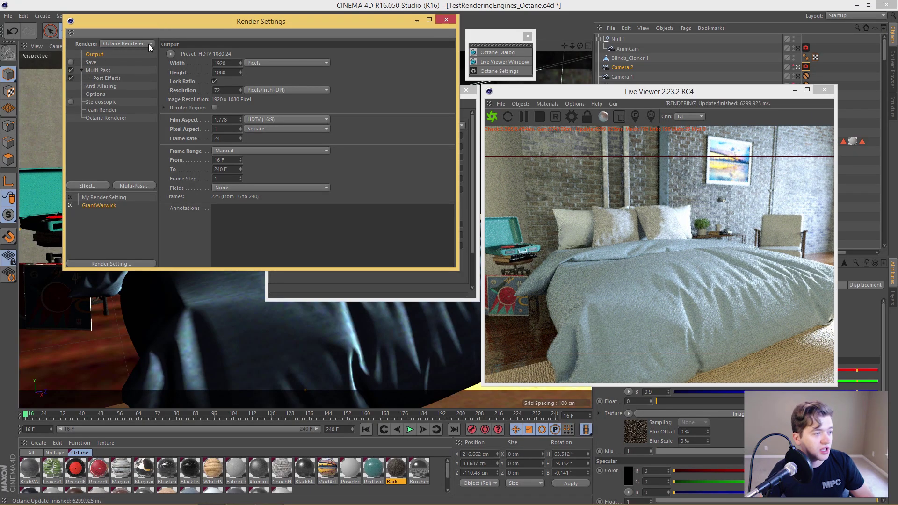
pyautogui.click(108, 118)
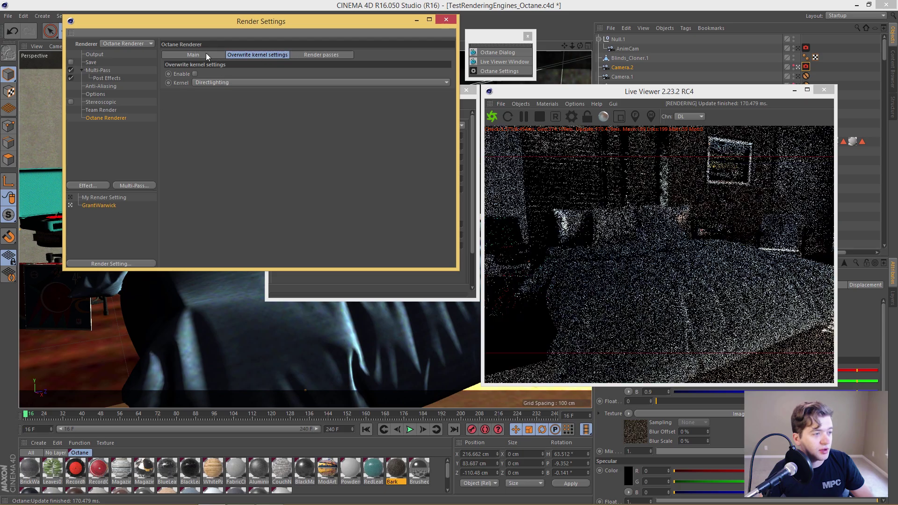
pyautogui.moveTo(386, 21); pyautogui.dragTo(325, 43)
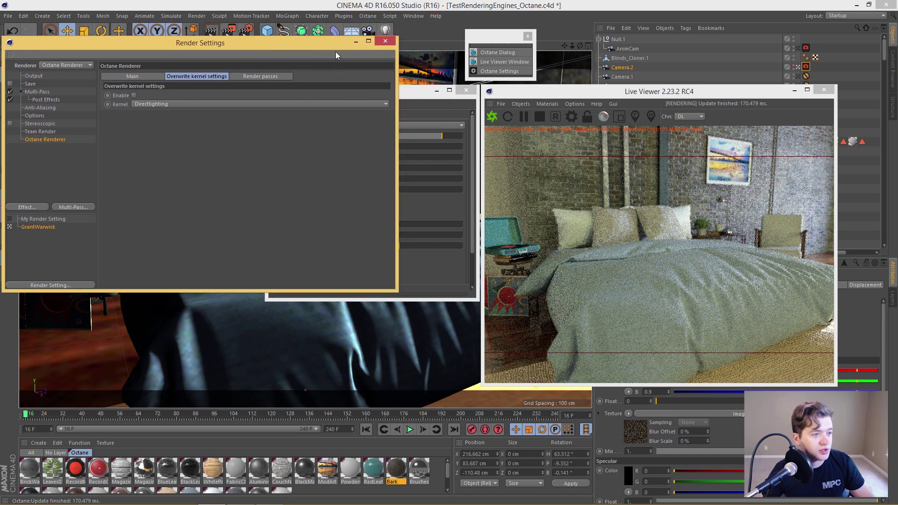
pyautogui.click(411, 91)
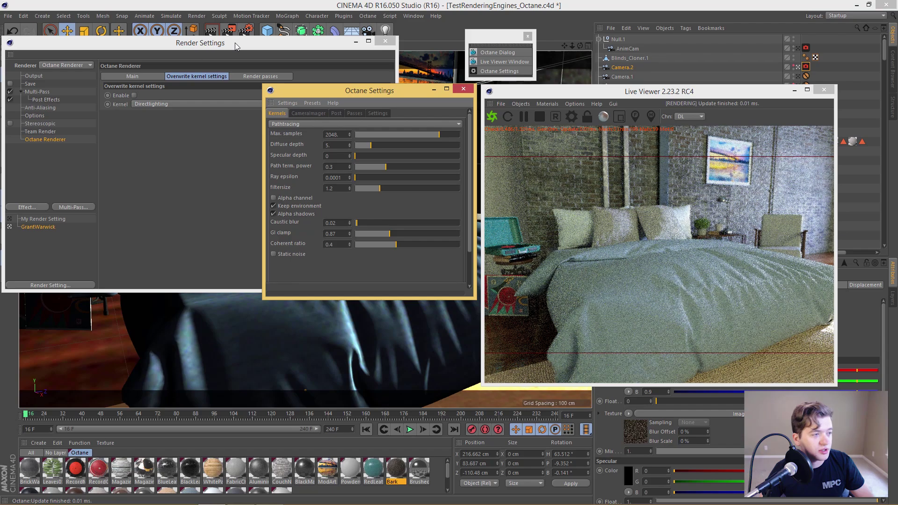
pyautogui.moveTo(261, 44); pyautogui.dragTo(286, 41)
# - Browse the Octane render passes and Post Effects pages in Render Settings
pyautogui.click(285, 73)
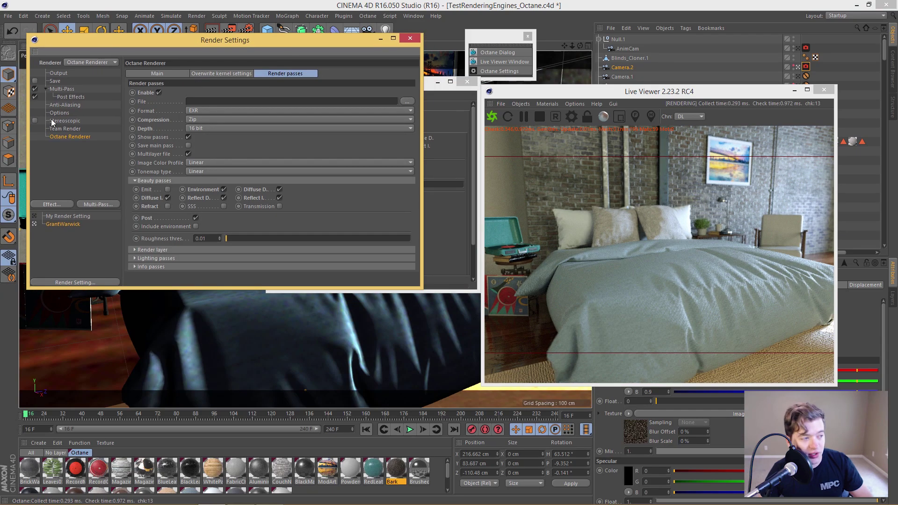
pyautogui.rightClick(71, 94)
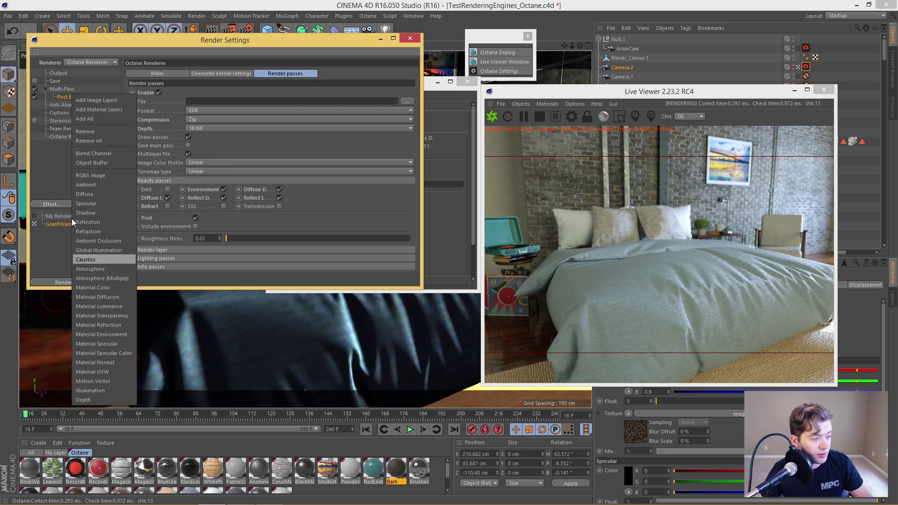
pyautogui.click(56, 164)
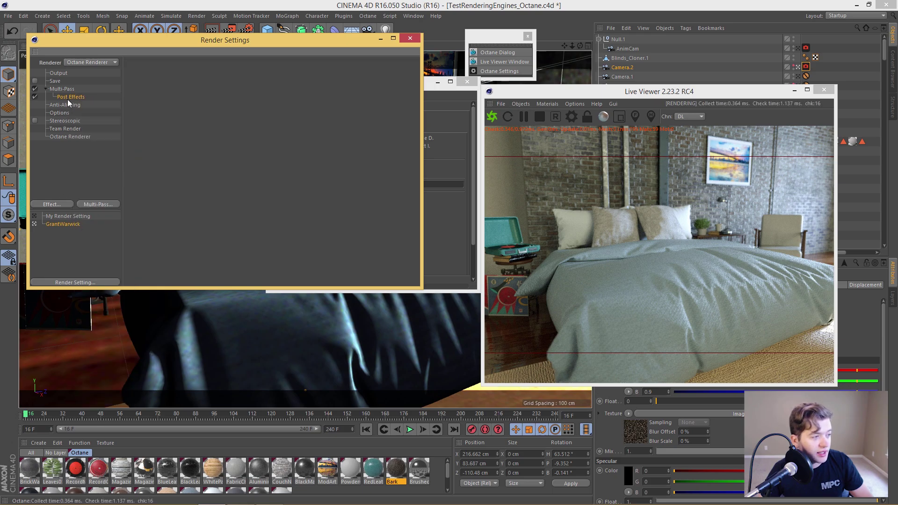
pyautogui.click(67, 137)
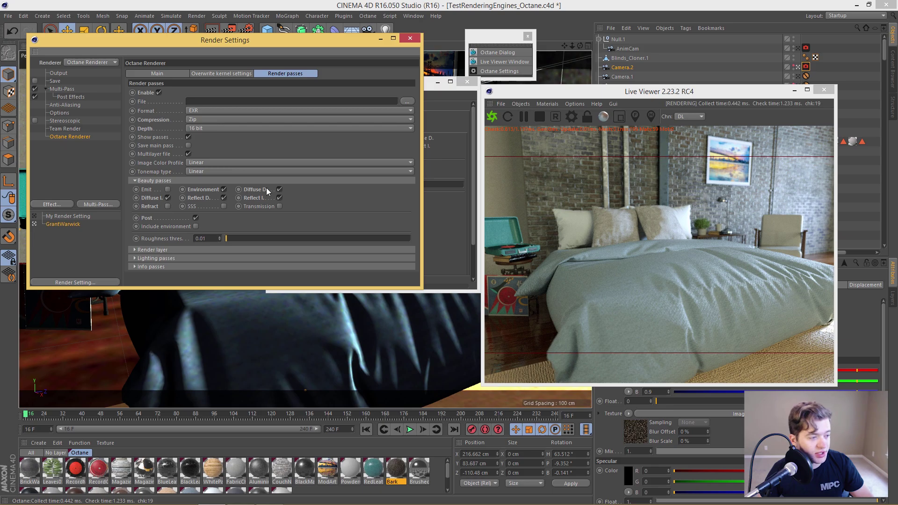
# - Expand the Render layer section and review the Lighting and Info passes
pyautogui.click(150, 250)
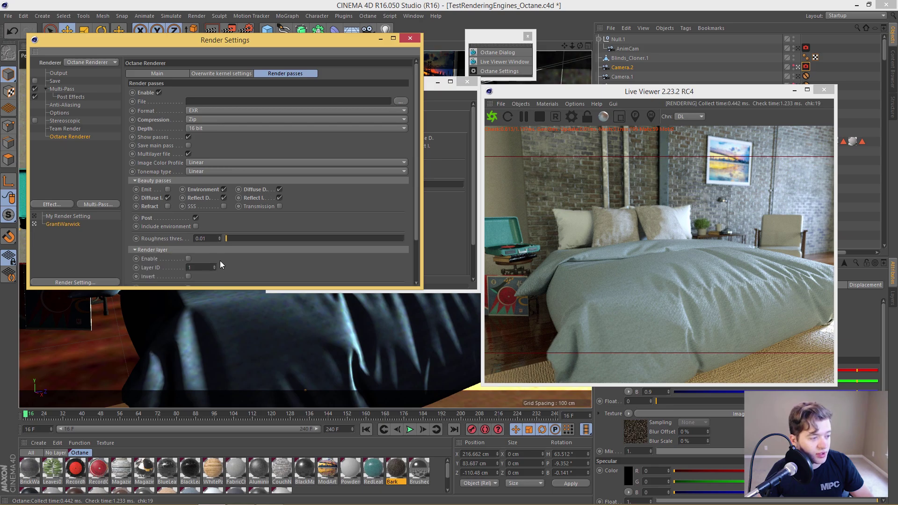
pyautogui.scroll(-3, 409, 191)
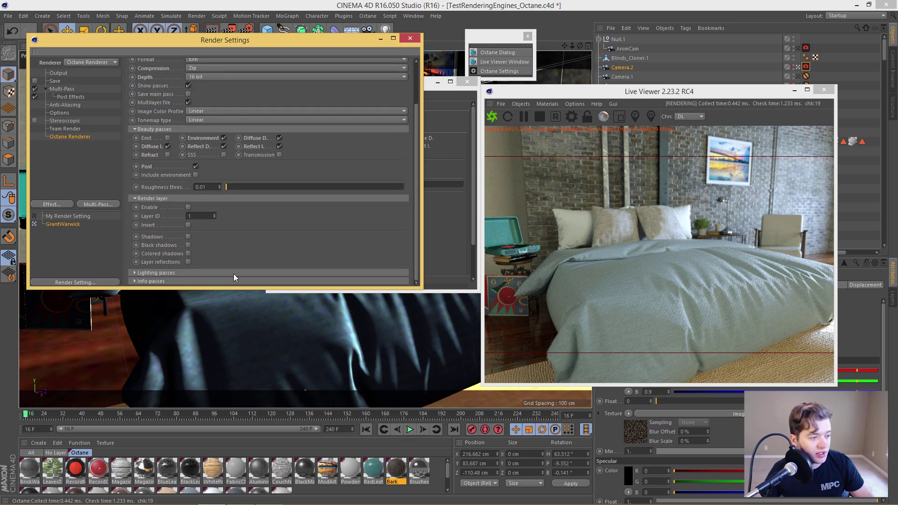
pyautogui.moveTo(418, 145); pyautogui.dragTo(417, 235)
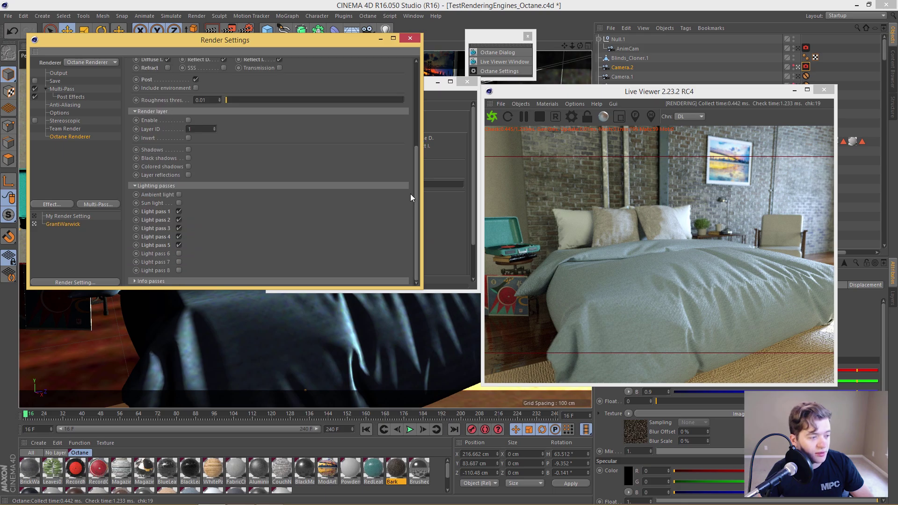
pyautogui.moveTo(414, 203); pyautogui.dragTo(417, 119)
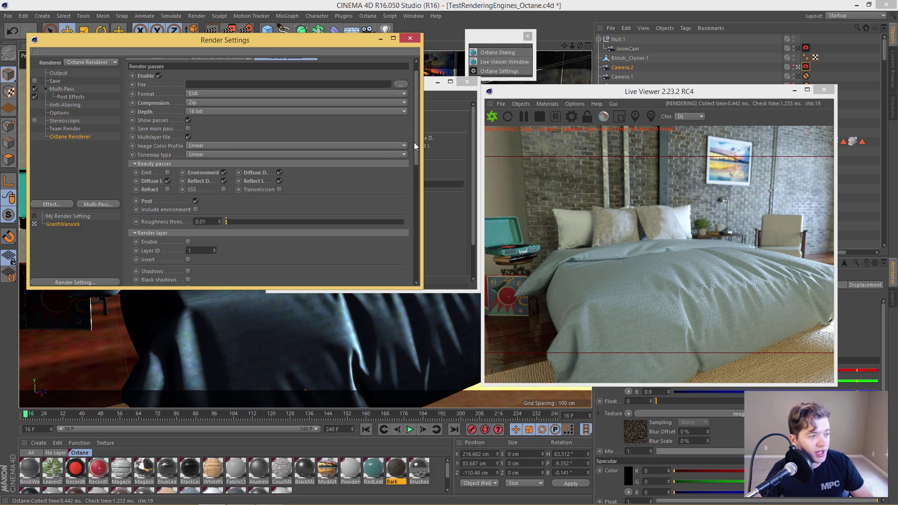
pyautogui.scroll(1, 411, 122)
pyautogui.scroll(1, 412, 123)
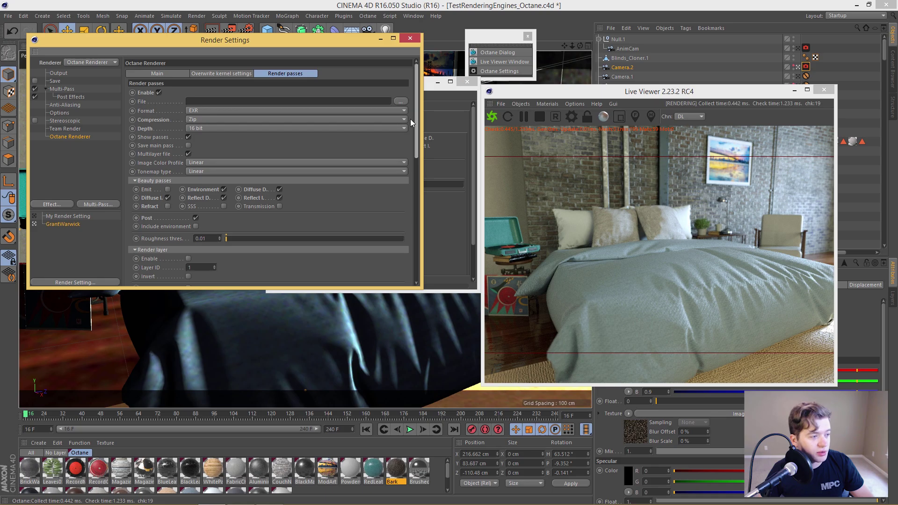
pyautogui.scroll(-6, 406, 155)
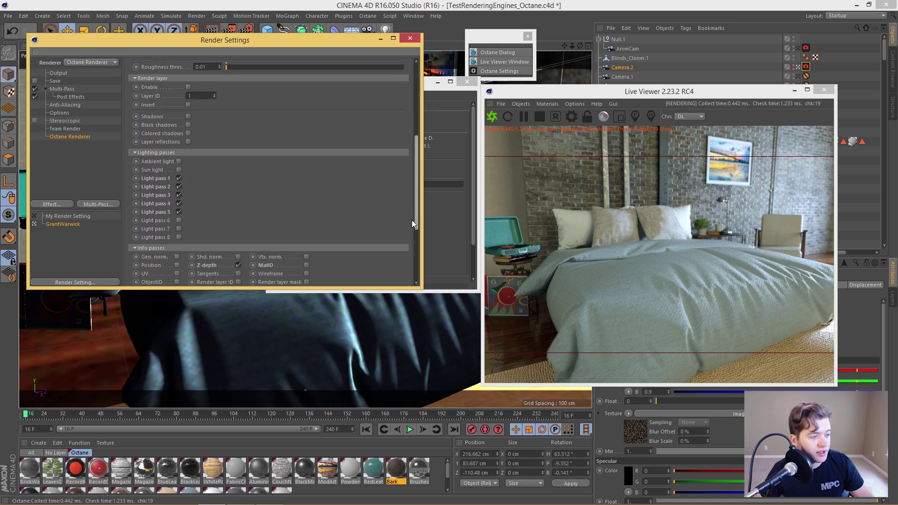
pyautogui.scroll(-2, 412, 224)
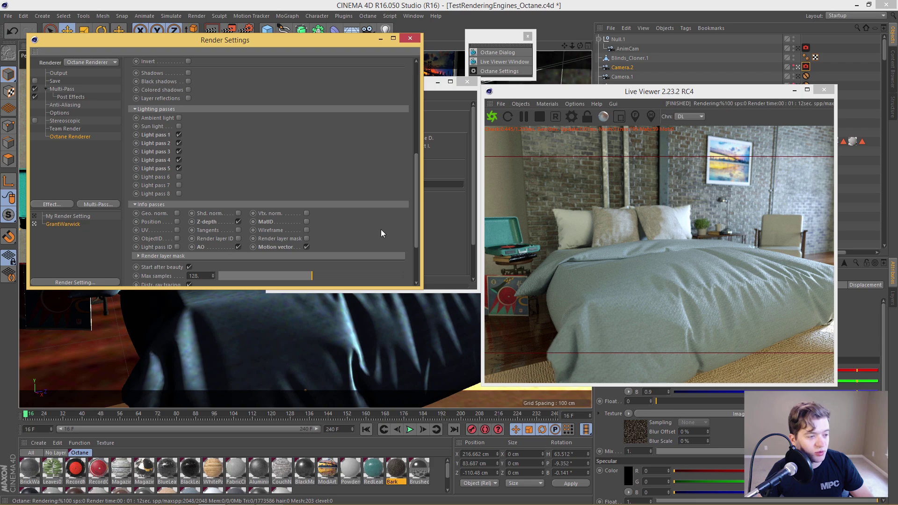
pyautogui.moveTo(416, 191); pyautogui.dragTo(114, 89)
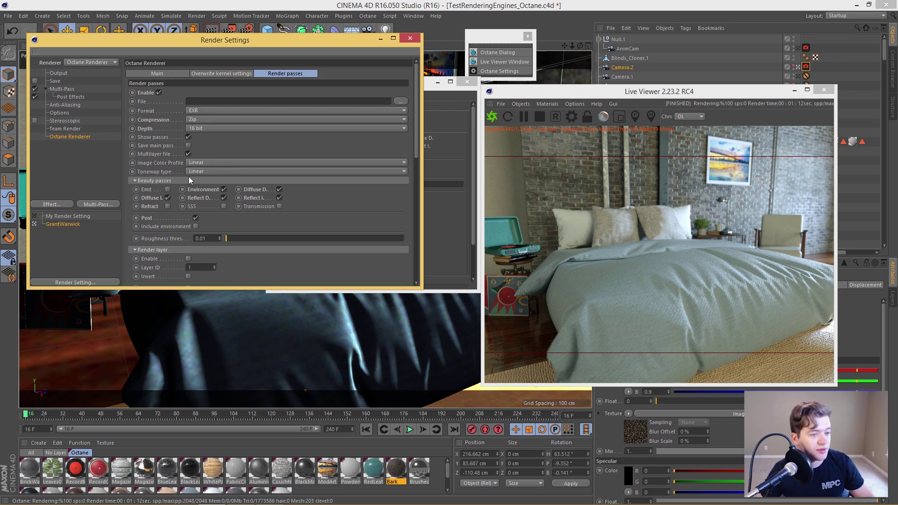
# - Move the Live Viewer left and view Camera.2's camera tag, then the Sky's environment tag
pyautogui.moveTo(534, 92); pyautogui.dragTo(542, 89)
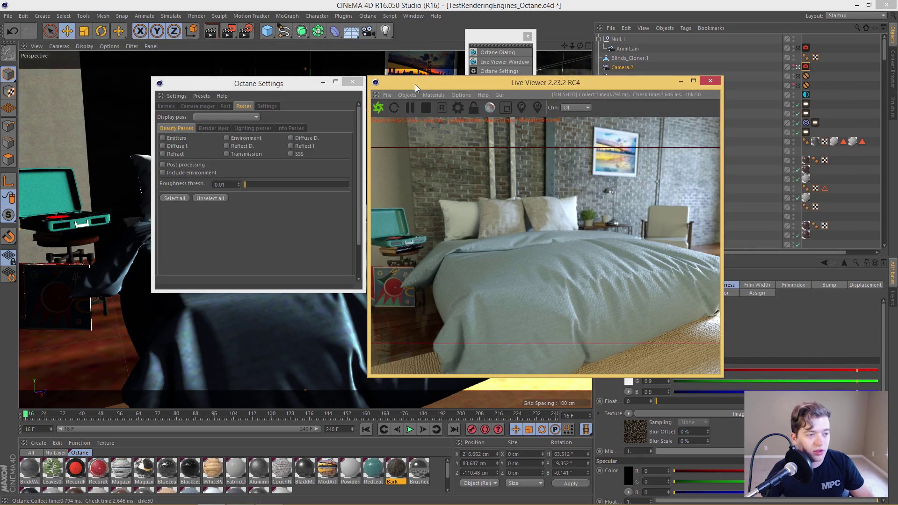
pyautogui.moveTo(415, 85); pyautogui.dragTo(417, 84)
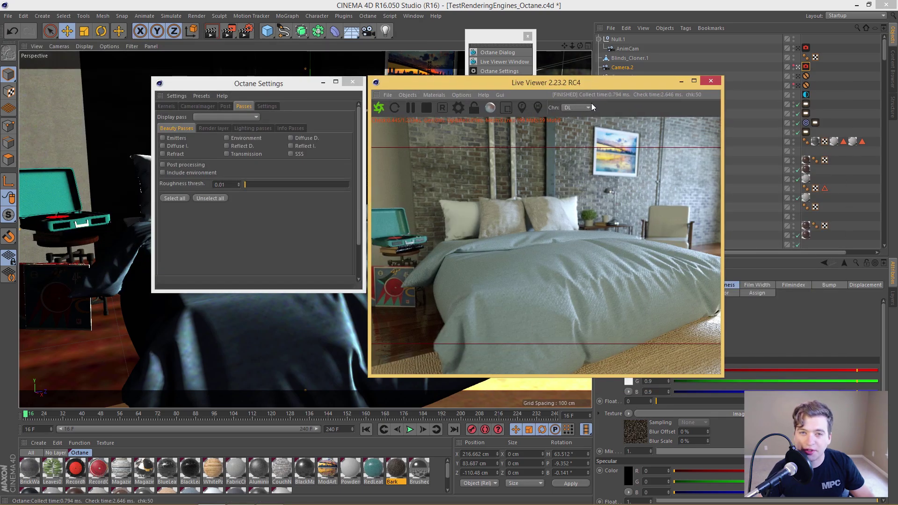
pyautogui.moveTo(576, 83); pyautogui.dragTo(436, 76)
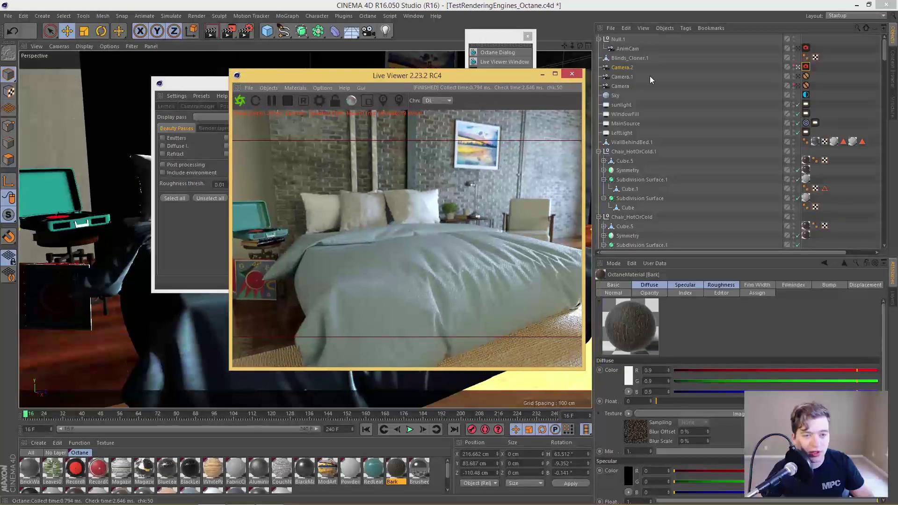
pyautogui.click(805, 67)
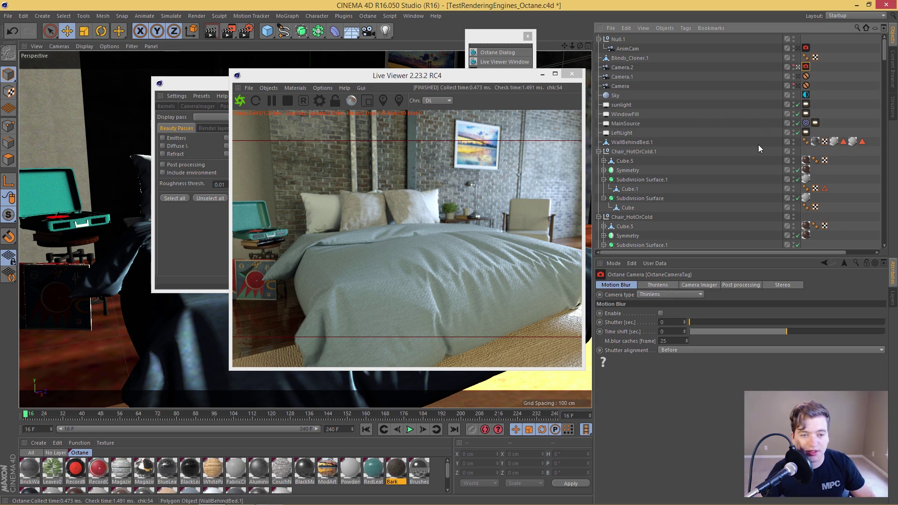
pyautogui.click(806, 95)
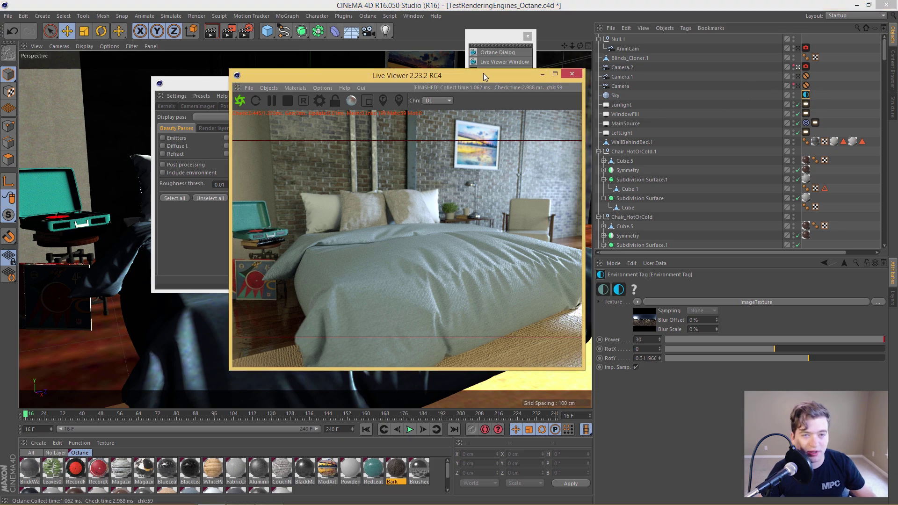
# - Enlarge the Live Viewer render window over the viewport
pyautogui.moveTo(484, 73); pyautogui.dragTo(413, 41)
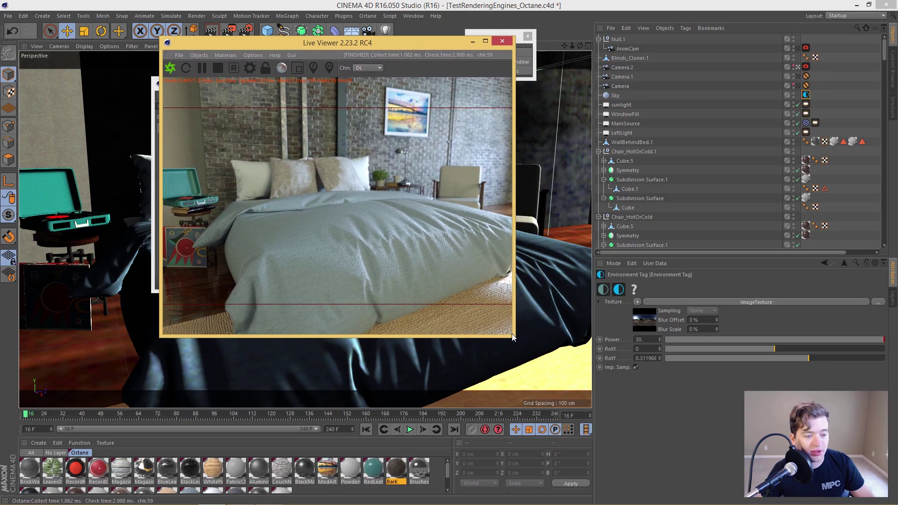
pyautogui.moveTo(514, 338); pyautogui.dragTo(694, 403)
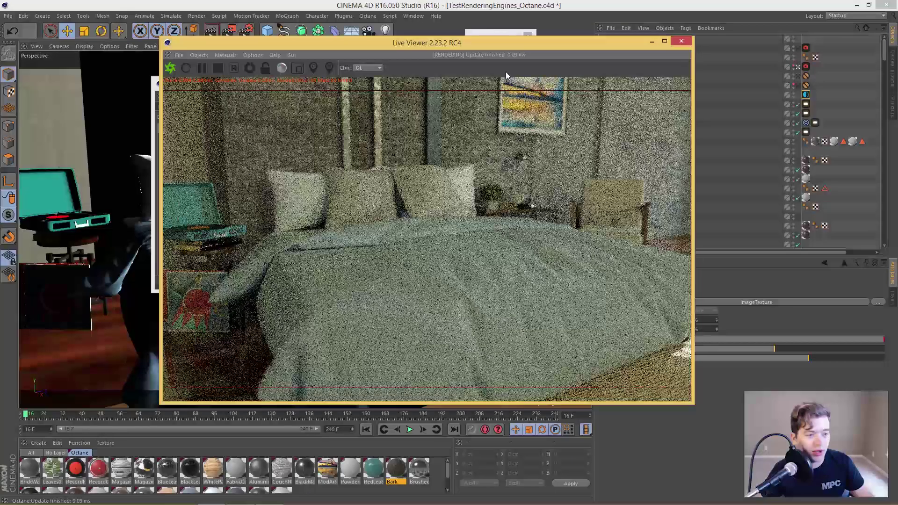
pyautogui.moveTo(582, 47); pyautogui.dragTo(458, 42)
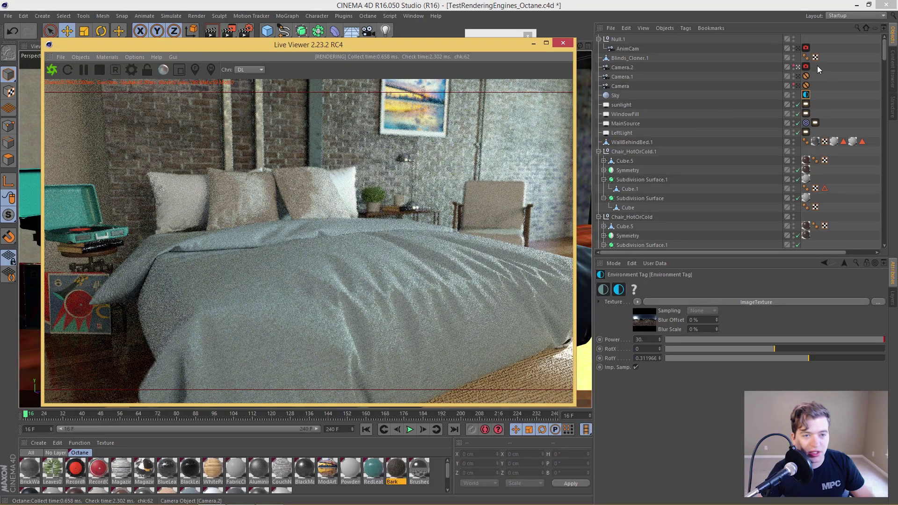
# - On Camera.2's thin lens, disable Auto Focus, set Fstop to 1.8 and focus on the bedside lamp
pyautogui.click(807, 66)
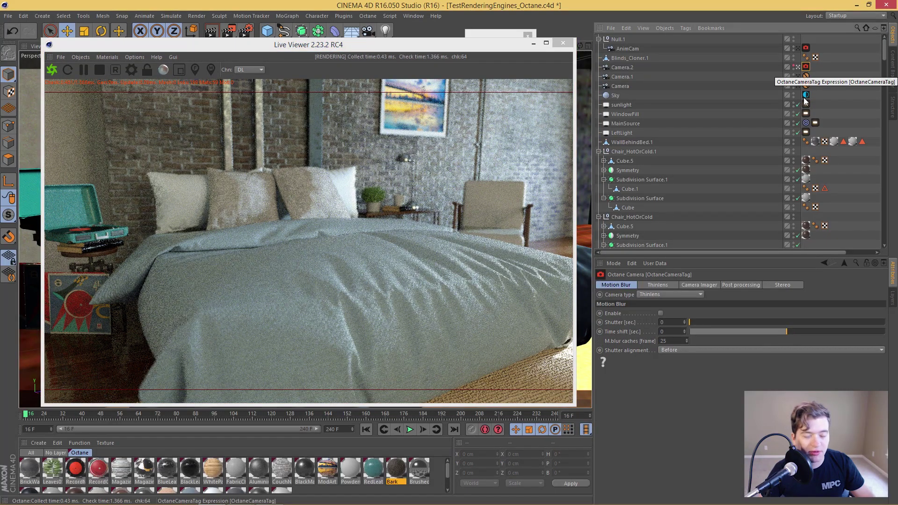
pyautogui.click(661, 286)
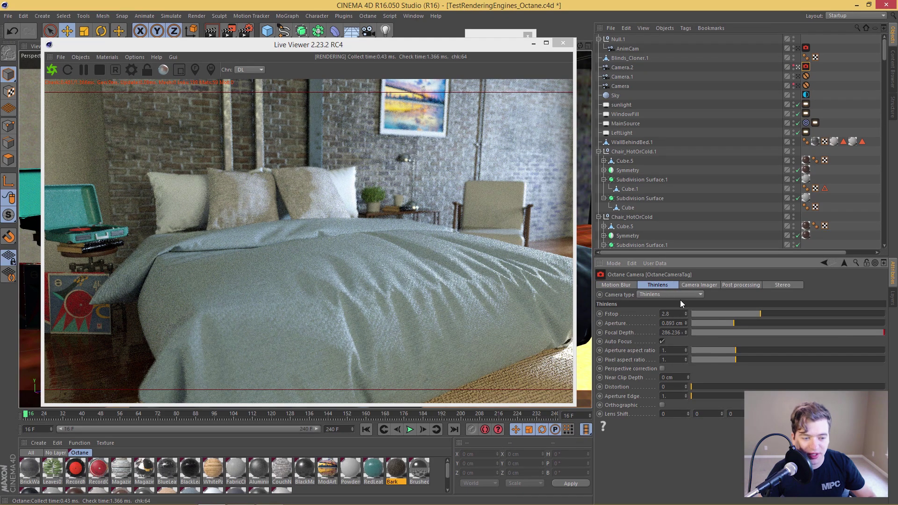
pyautogui.click(663, 341)
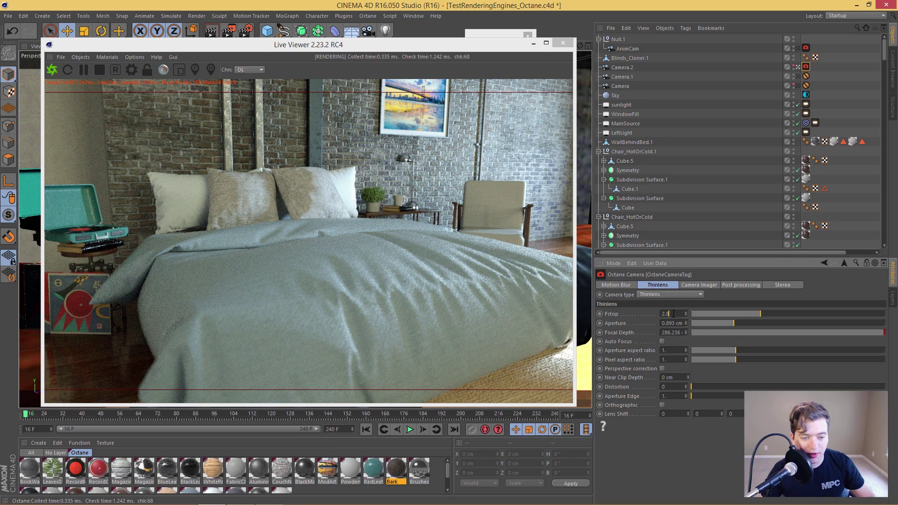
pyautogui.click(674, 314)
pyautogui.write('1')
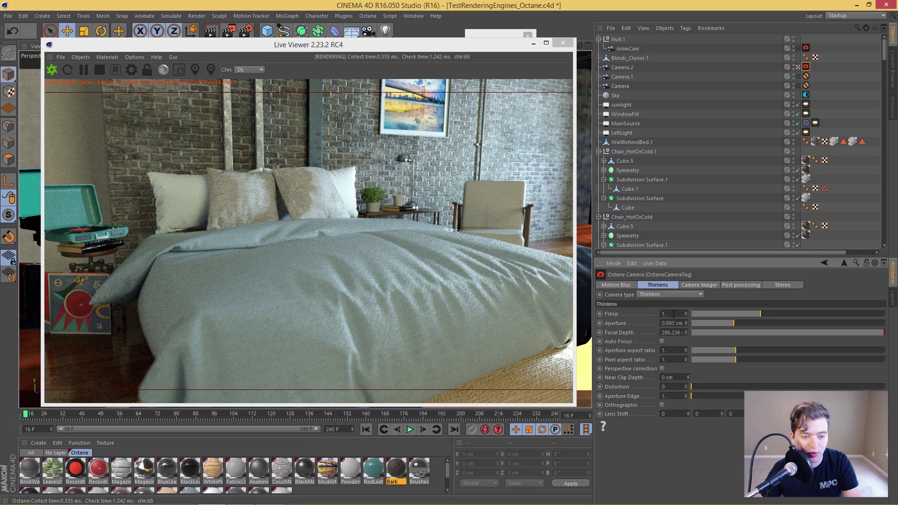
pyautogui.write('.8')
pyautogui.press('Return')
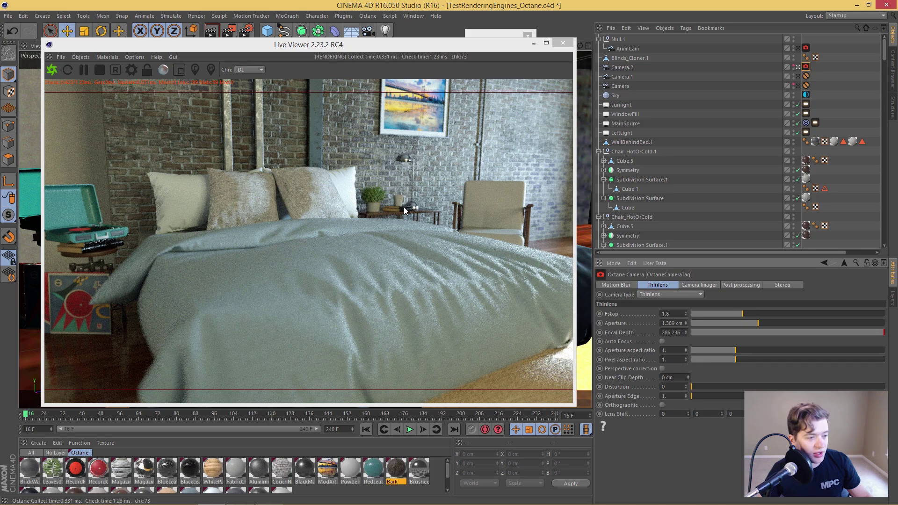
pyautogui.click(402, 157)
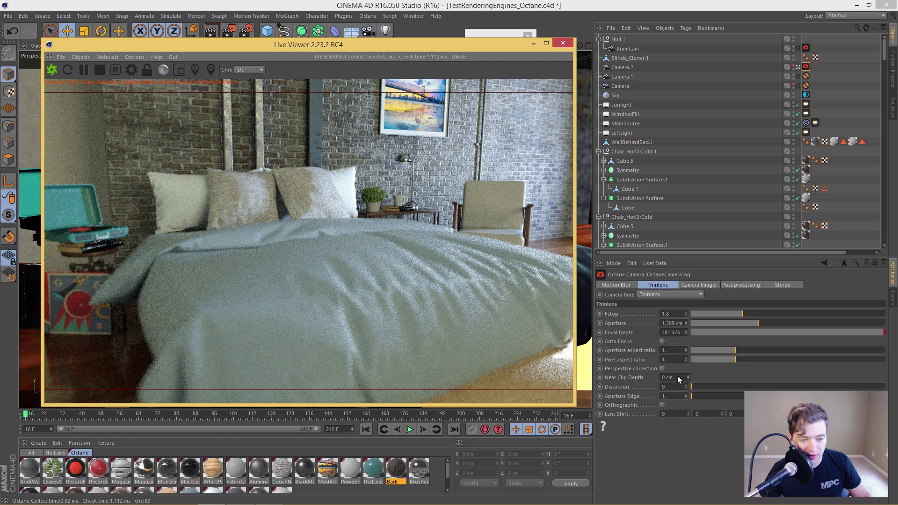
pyautogui.click(708, 285)
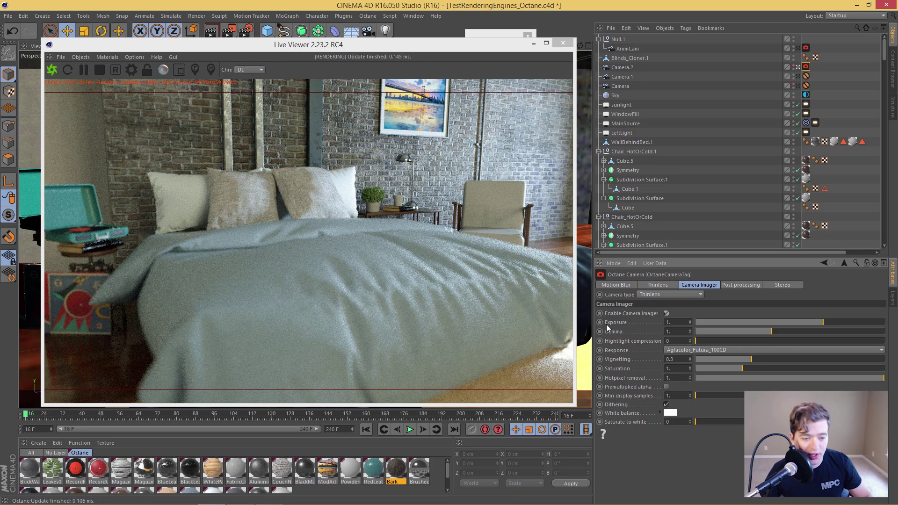
# - Try the camera imager with Exposure 3, revert Exposure to 1, then disable the imager
pyautogui.click(666, 314)
pyautogui.click(673, 322)
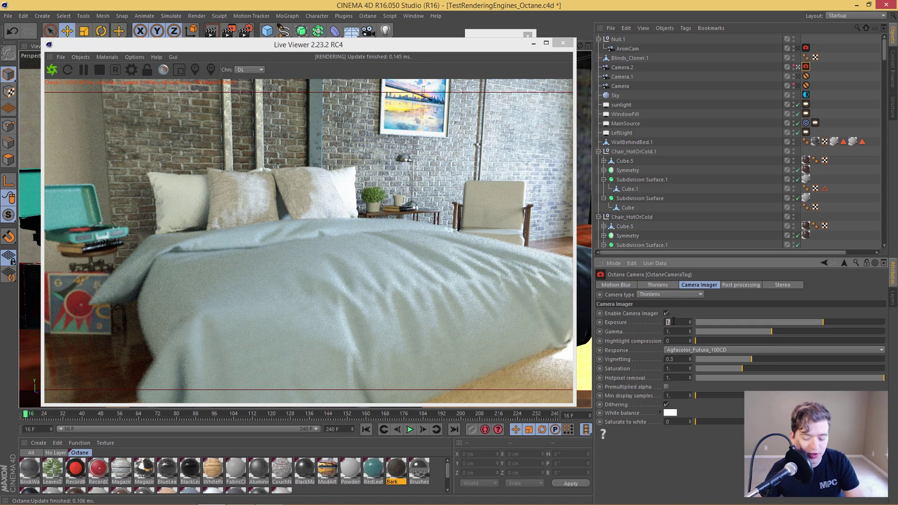
pyautogui.write('3')
pyautogui.press('Return')
pyautogui.doubleClick(671, 322)
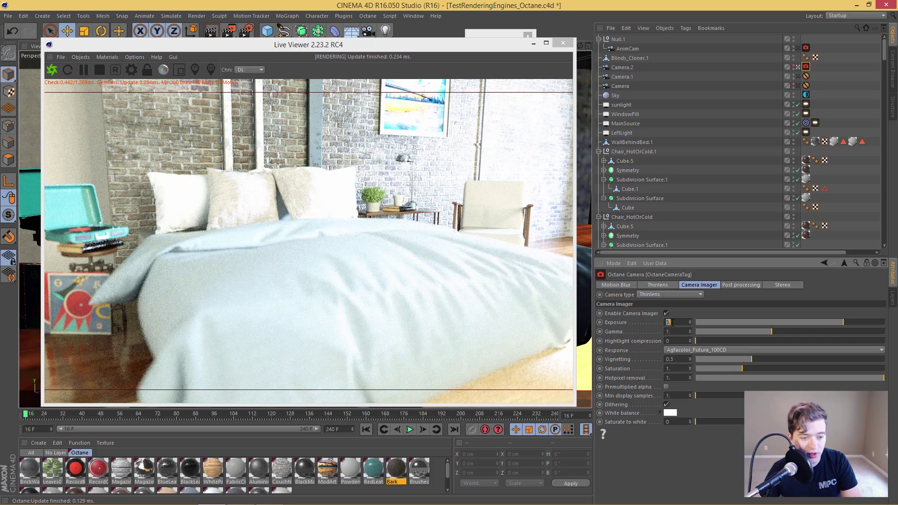
pyautogui.write('1')
pyautogui.press('Return')
pyautogui.click(668, 315)
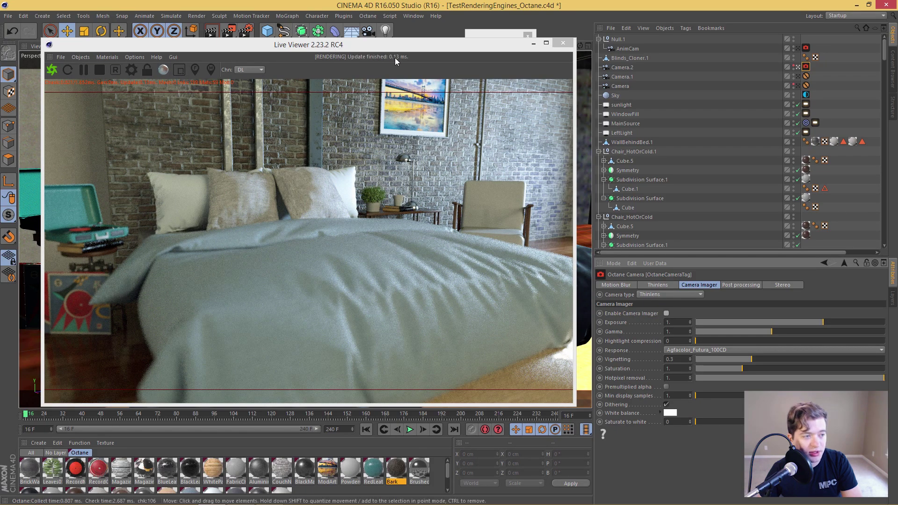
# - Rearrange the Live Viewer and Octane Settings windows to reveal the scene panels
pyautogui.moveTo(337, 49); pyautogui.dragTo(586, 38)
pyautogui.moveTo(585, 34); pyautogui.dragTo(588, 21)
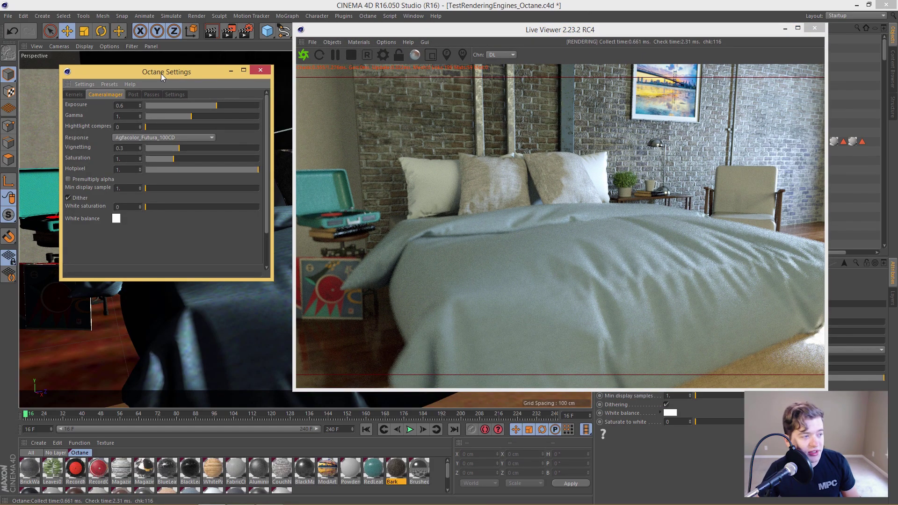
pyautogui.moveTo(170, 71); pyautogui.dragTo(176, 69)
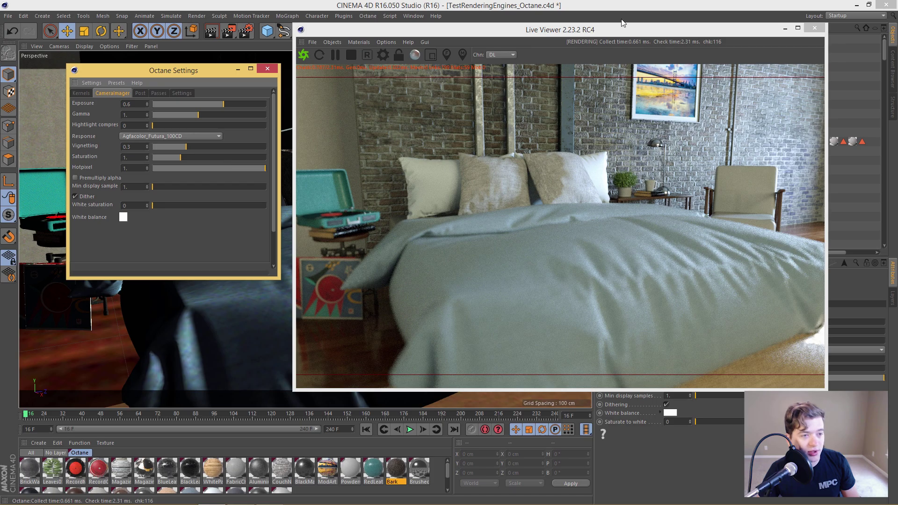
pyautogui.moveTo(554, 37); pyautogui.dragTo(325, 32)
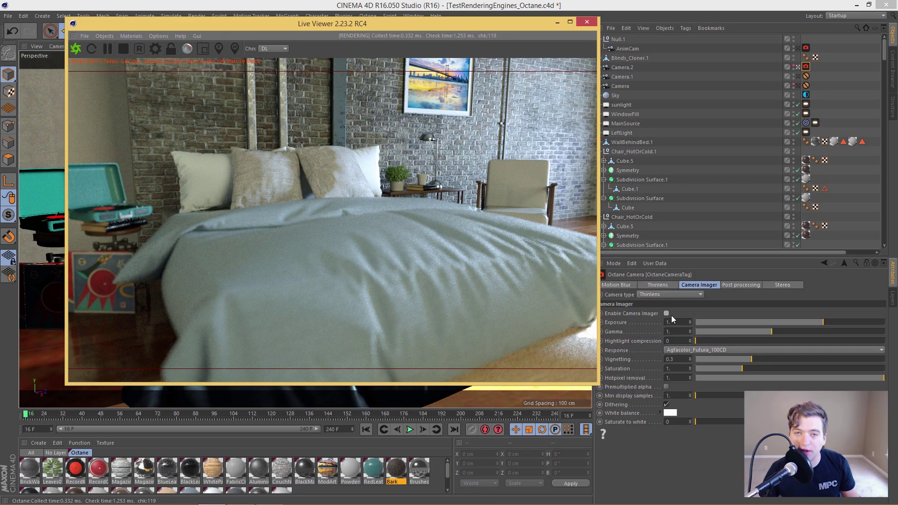
pyautogui.moveTo(496, 31); pyautogui.dragTo(485, 37)
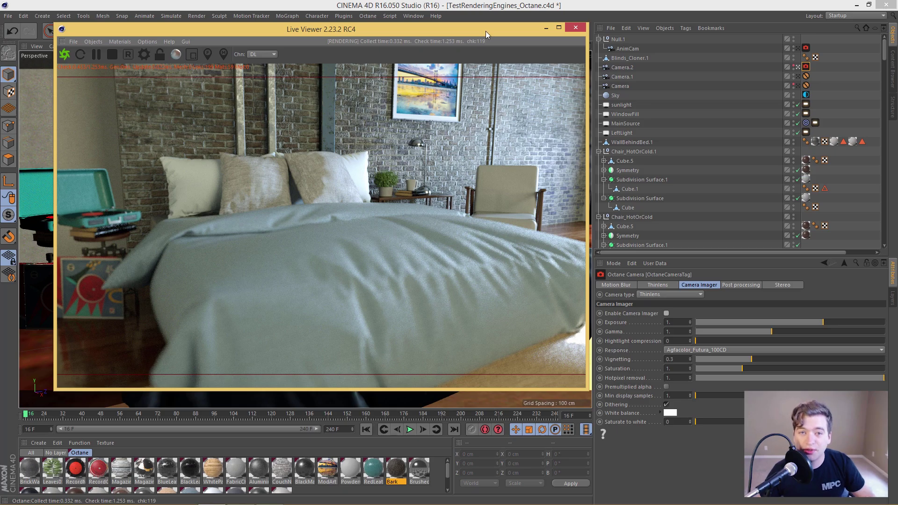
# - Close the Live Viewer, Octane palette and Octane Settings, and look through Camera.2
pyautogui.click(576, 28)
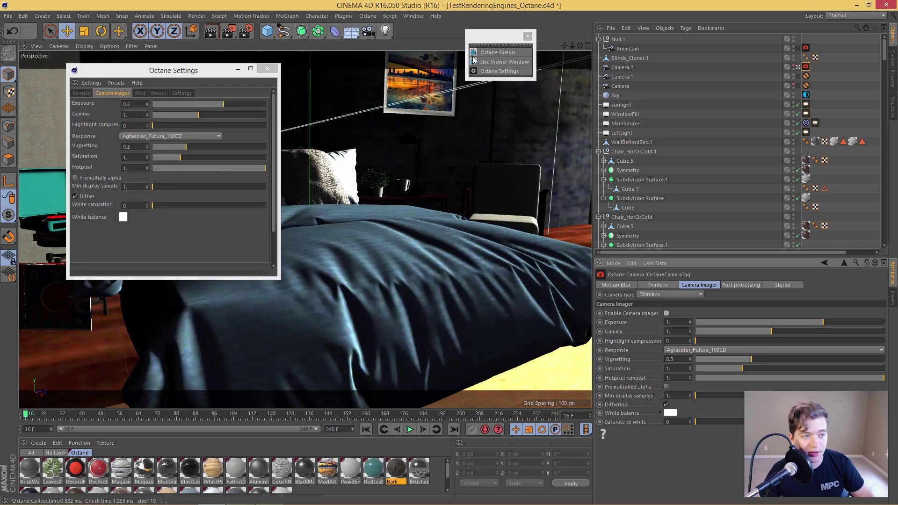
pyautogui.click(528, 36)
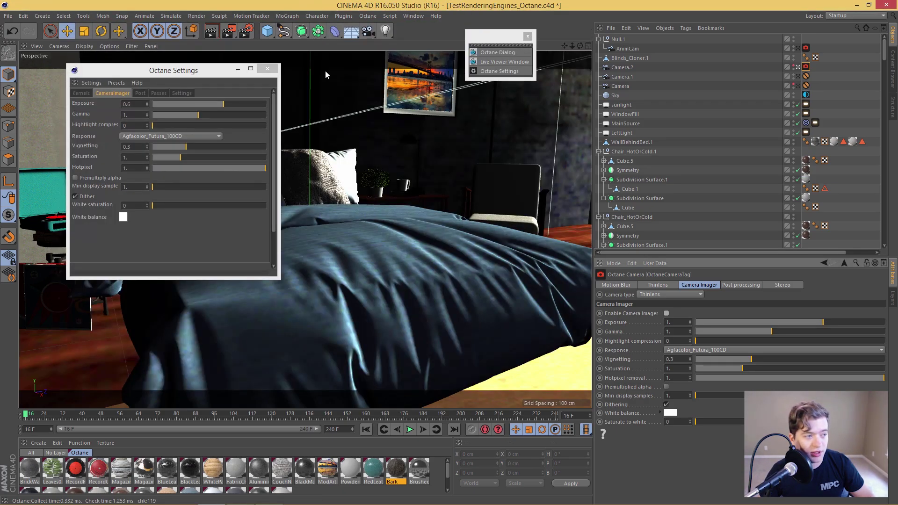
pyautogui.click(267, 68)
pyautogui.click(798, 67)
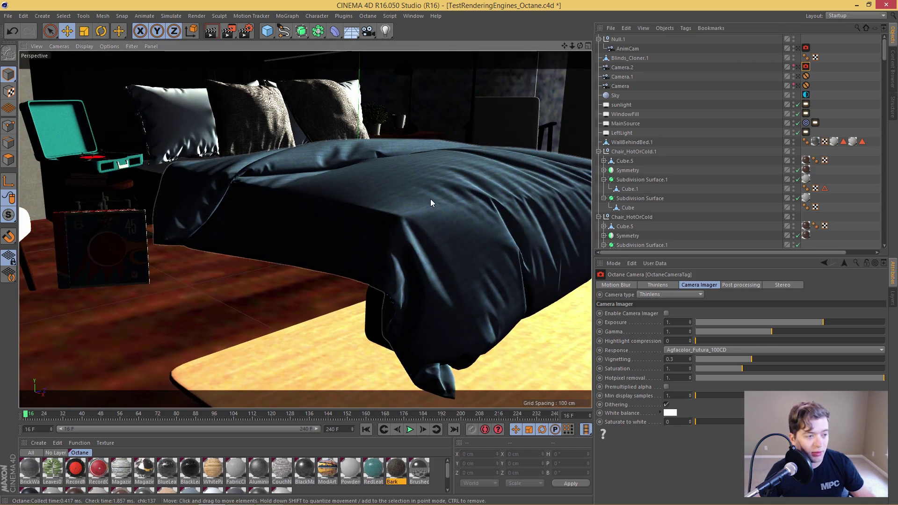
# - Hide the AnimCam and Camera.1 outlines while orbiting the Perspective view around the bedroom
pyautogui.keyDown('alt'); pyautogui.moveTo(367, 252); pyautogui.dragTo(302, 212); pyautogui.keyUp('alt')
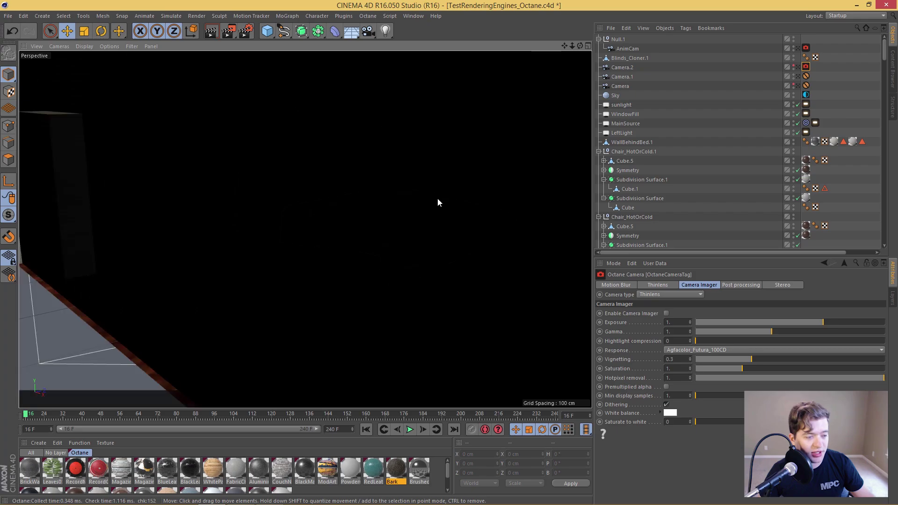
pyautogui.keyDown('alt'); pyautogui.moveTo(421, 216); pyautogui.dragTo(319, 233); pyautogui.keyUp('alt')
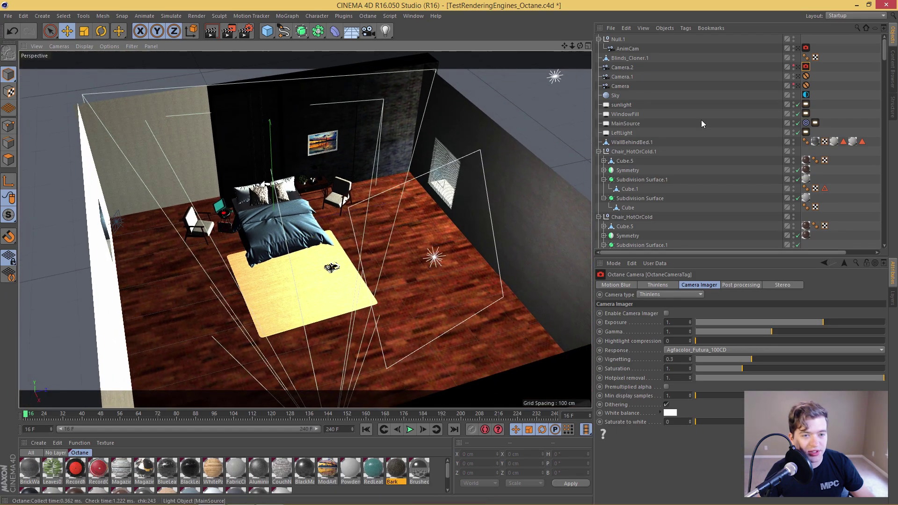
pyautogui.click(794, 47)
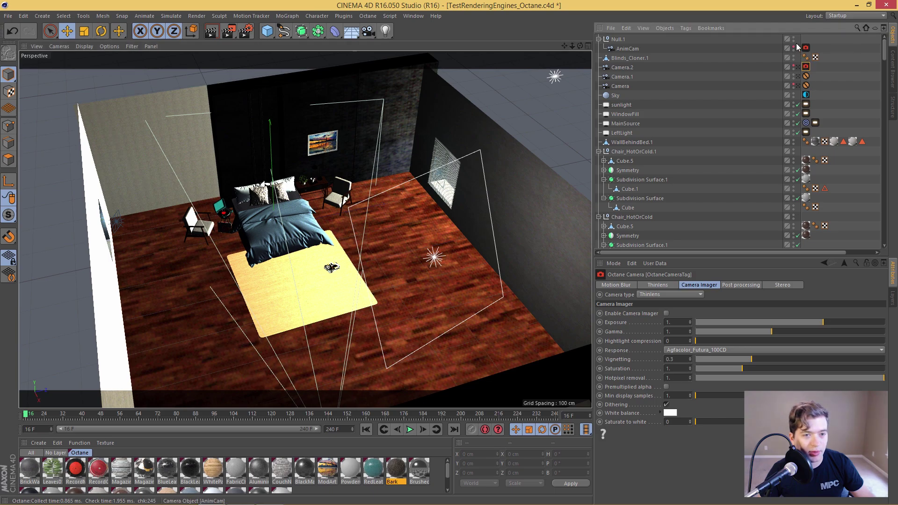
pyautogui.click(794, 74)
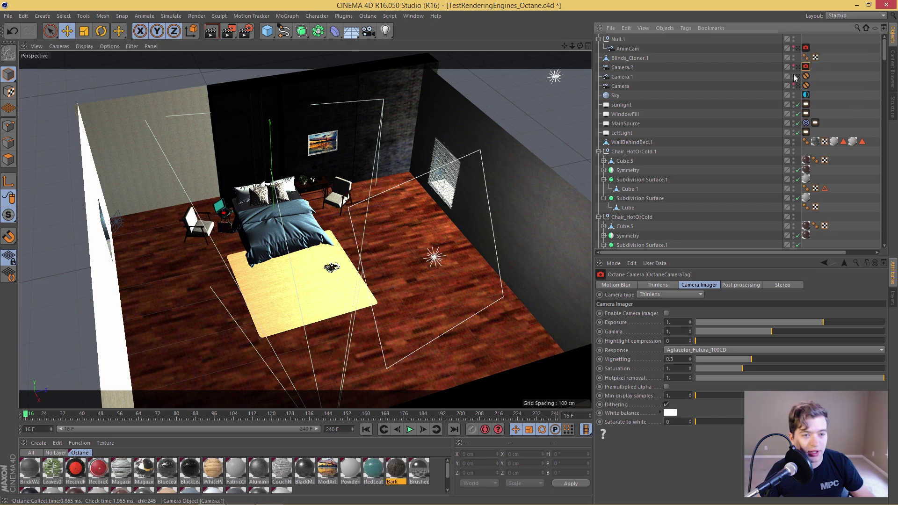
pyautogui.keyDown('alt'); pyautogui.moveTo(477, 184); pyautogui.dragTo(413, 198); pyautogui.keyUp('alt')
pyautogui.keyDown('alt'); pyautogui.moveTo(413, 198); pyautogui.dragTo(447, 194, button='right'); pyautogui.keyUp('alt')
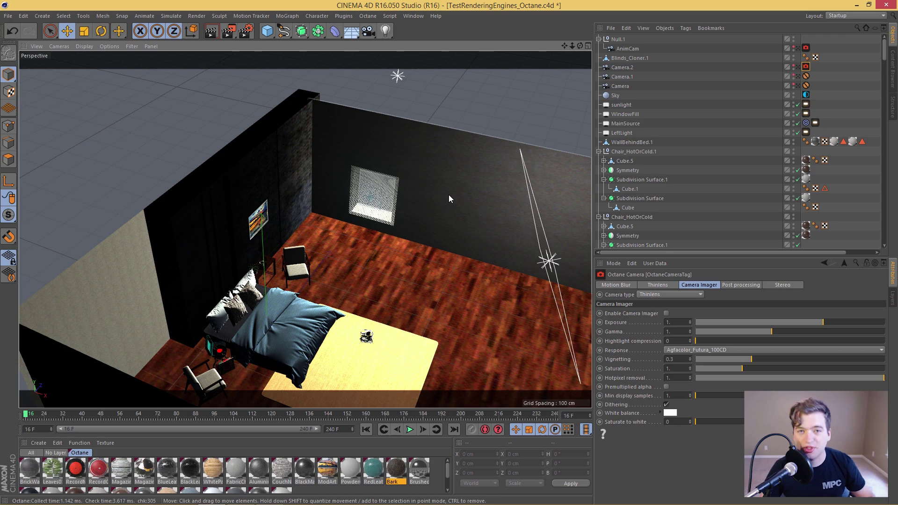
pyautogui.keyDown('alt'); pyautogui.moveTo(454, 201); pyautogui.dragTo(381, 207); pyautogui.keyUp('alt')
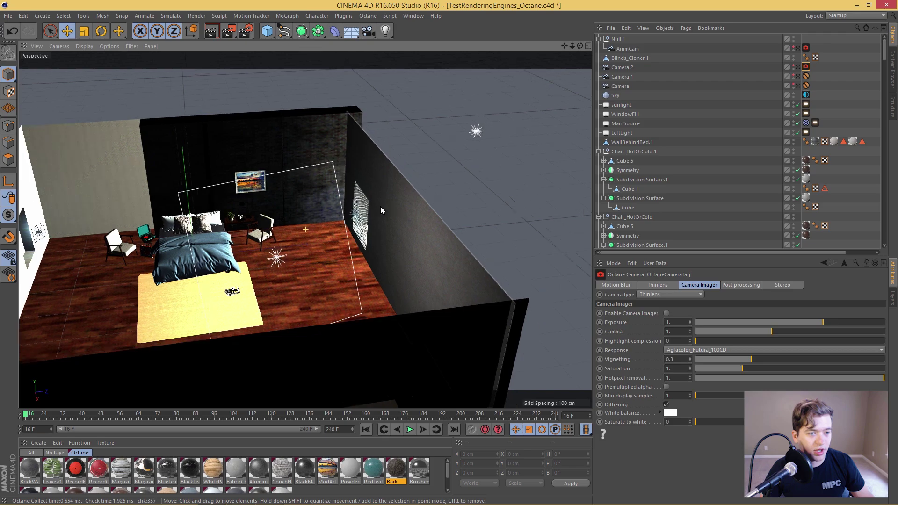
# - Select the sunlight and review its Details and Octane LightTag: Blackbody, temperature 5600, power 1000
pyautogui.click(478, 132)
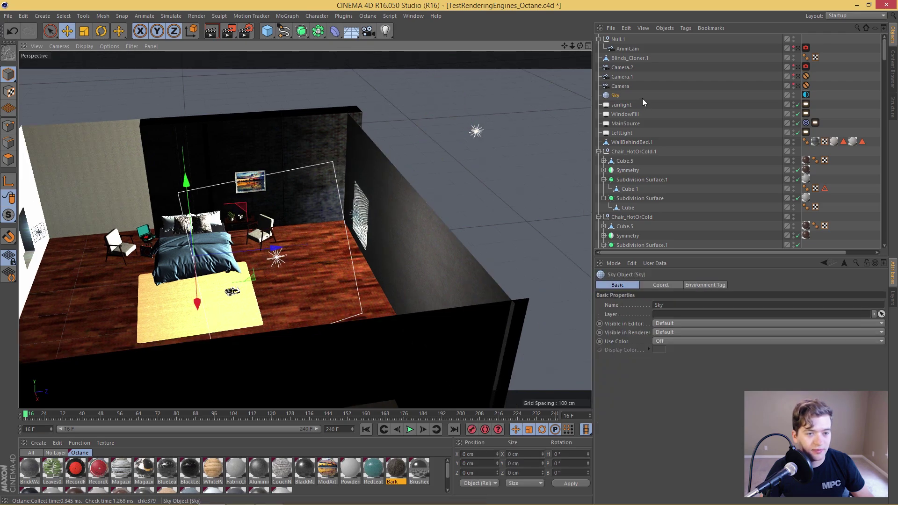
pyautogui.click(622, 106)
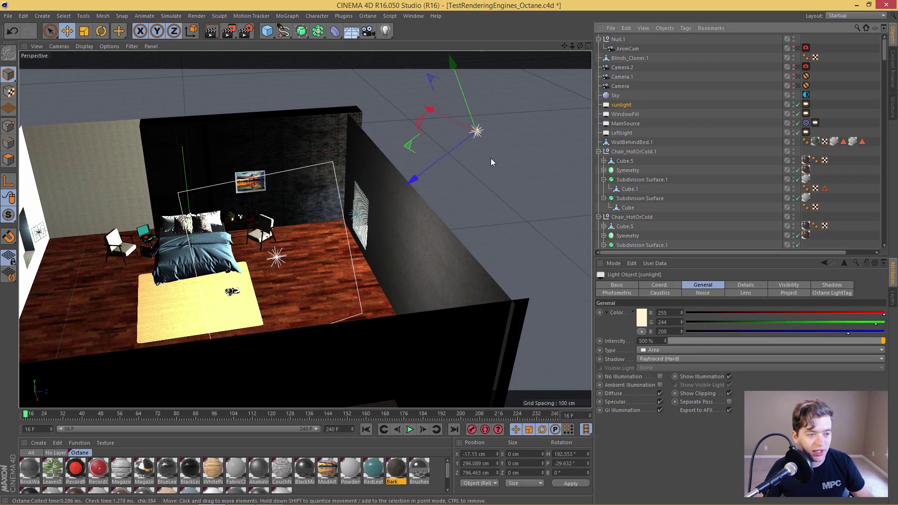
pyautogui.keyDown('alt'); pyautogui.moveTo(507, 161); pyautogui.dragTo(444, 137); pyautogui.keyUp('alt')
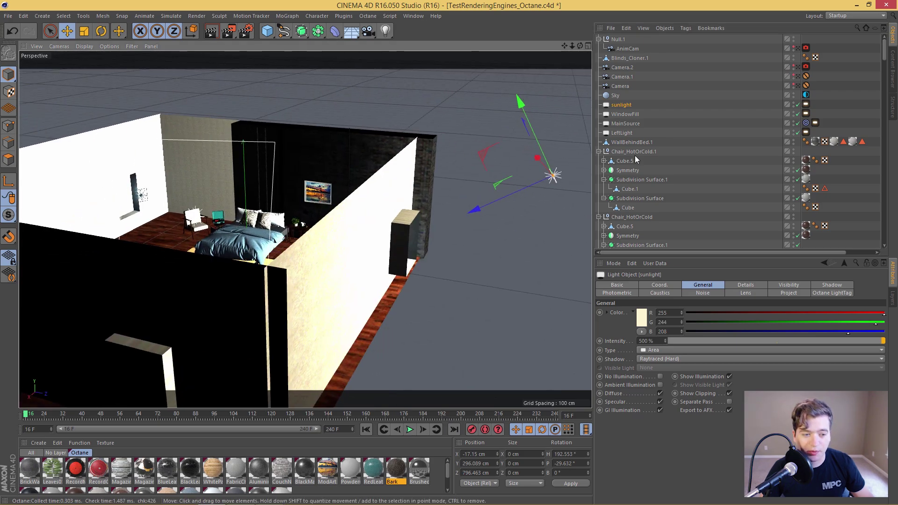
pyautogui.keyDown('alt'); pyautogui.moveTo(453, 232); pyautogui.dragTo(622, 273); pyautogui.keyUp('alt')
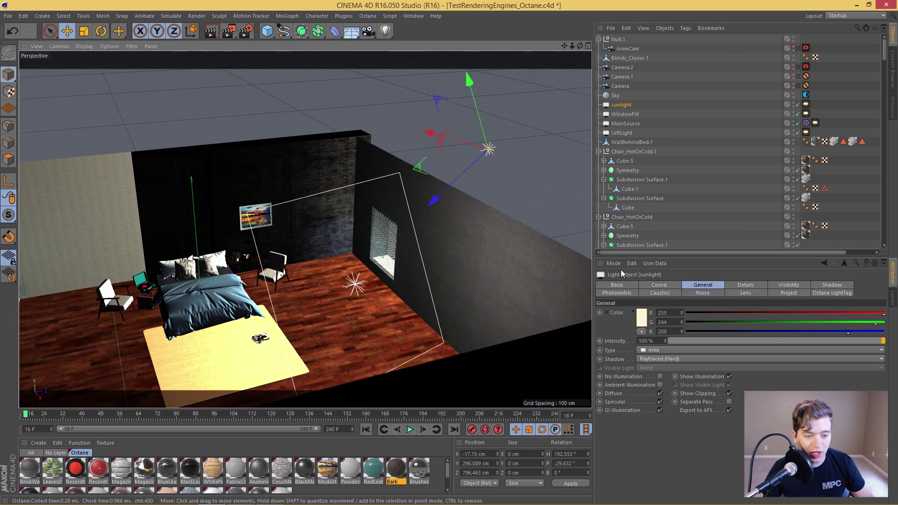
pyautogui.click(734, 284)
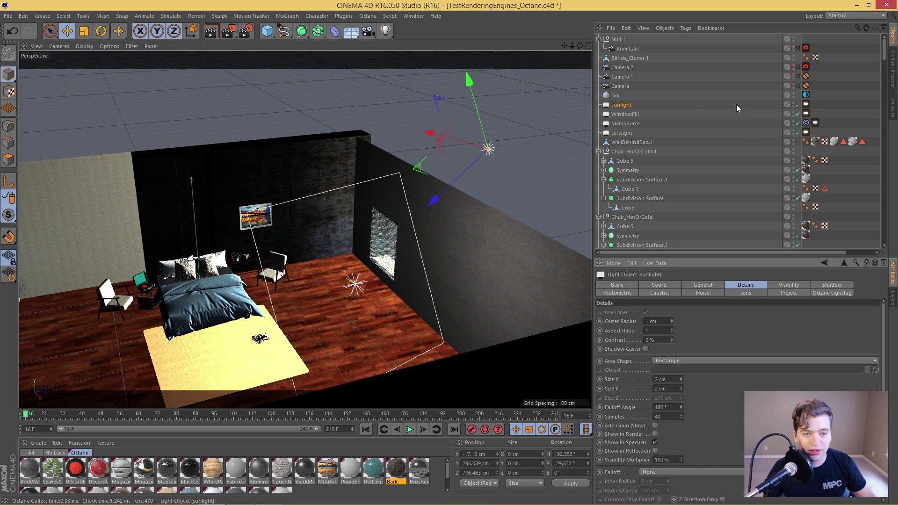
pyautogui.click(806, 104)
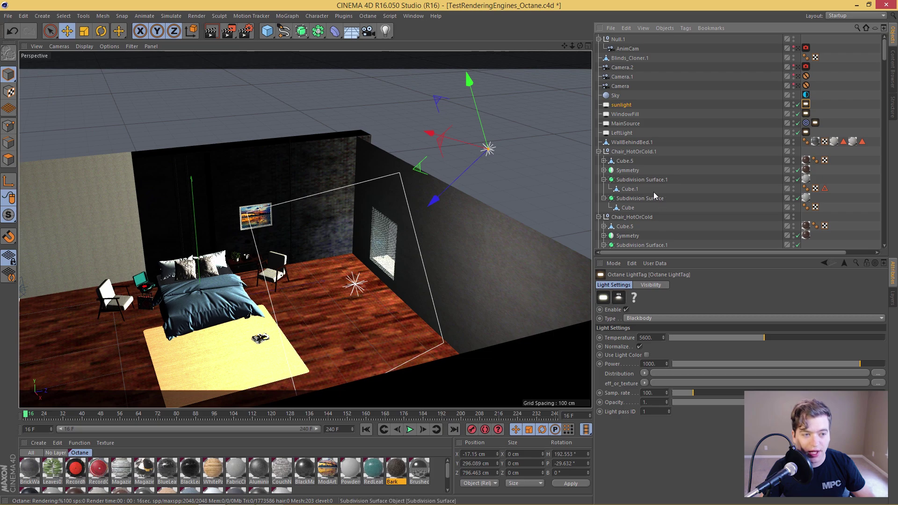
# - Select WindowFill, zoom to it, and view its Octane LightTag: Blackbody, temperature 11825, power 80
pyautogui.click(630, 116)
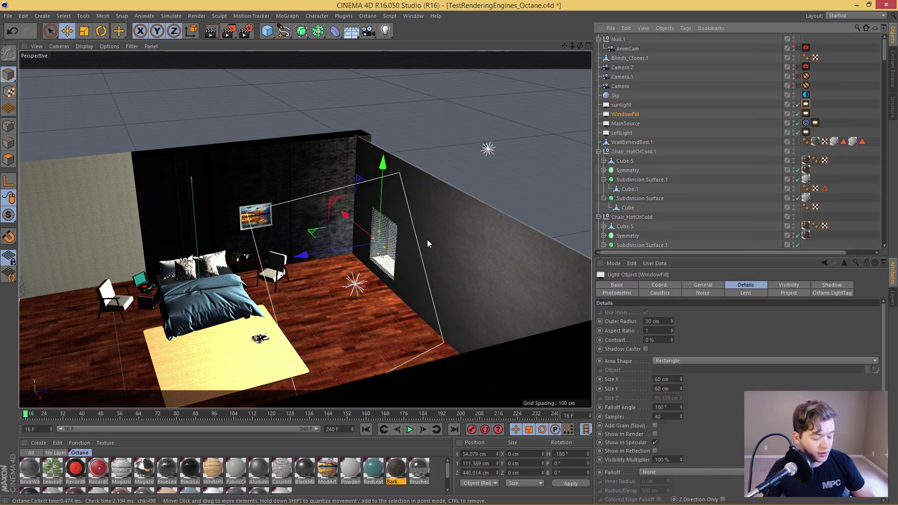
pyautogui.keyDown('alt'); pyautogui.moveTo(427, 239); pyautogui.dragTo(450, 255); pyautogui.keyUp('alt')
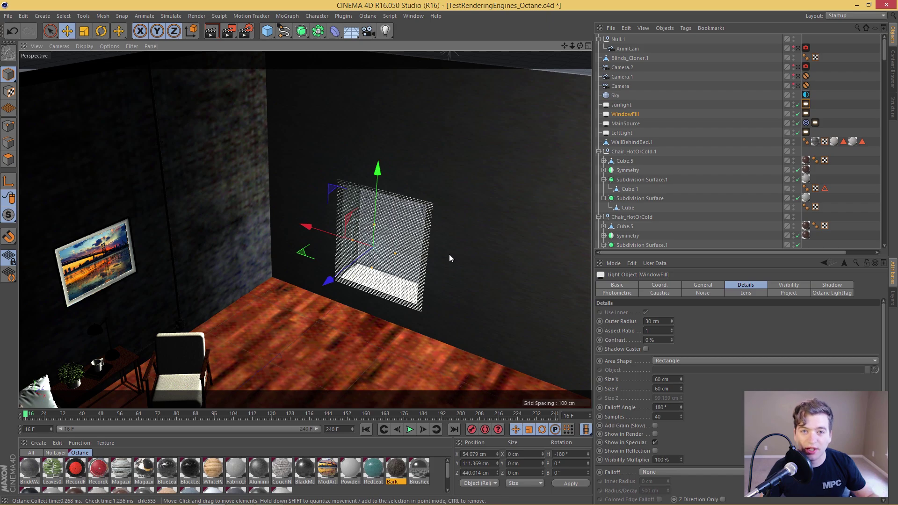
pyautogui.click(806, 113)
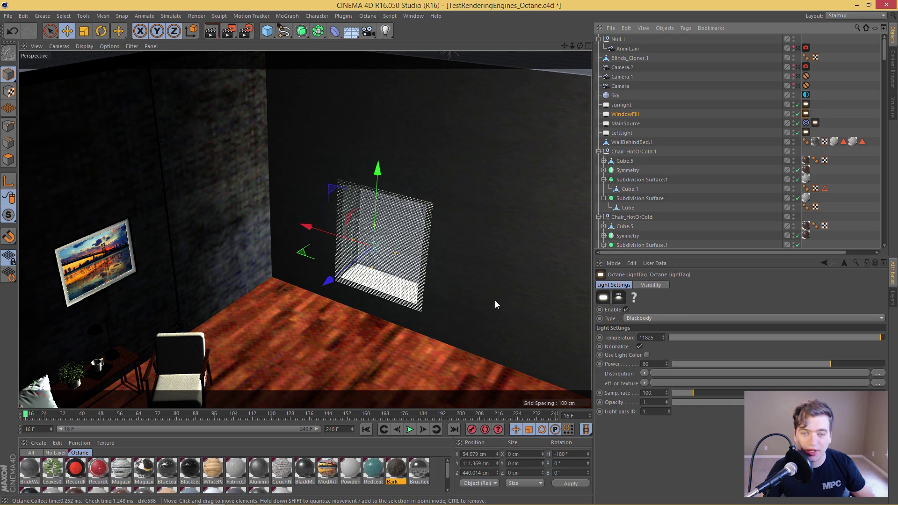
pyautogui.moveTo(499, 305)
pyautogui.keyDown('alt'); pyautogui.mouseDown()
pyautogui.moveTo(473, 296)
pyautogui.moveTo(483, 302)
pyautogui.mouseUp(); pyautogui.keyUp('alt')
pyautogui.moveTo(468, 243)
pyautogui.keyDown('alt'); pyautogui.mouseDown()
pyautogui.moveTo(487, 255)
pyautogui.moveTo(479, 249)
pyautogui.mouseUp(); pyautogui.keyUp('alt')
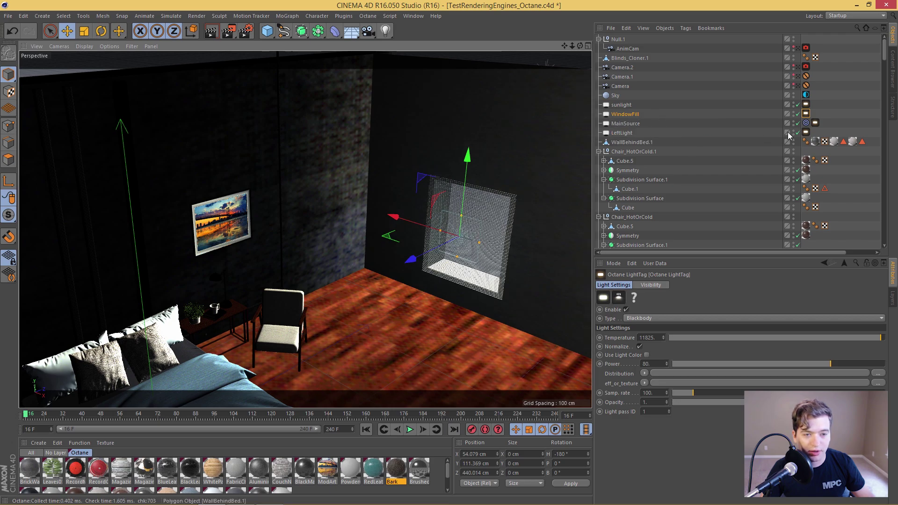
# - Inspect the MainSource and LeftLight lights and LeftLight's Octane light settings while orbiting the room
pyautogui.click(636, 125)
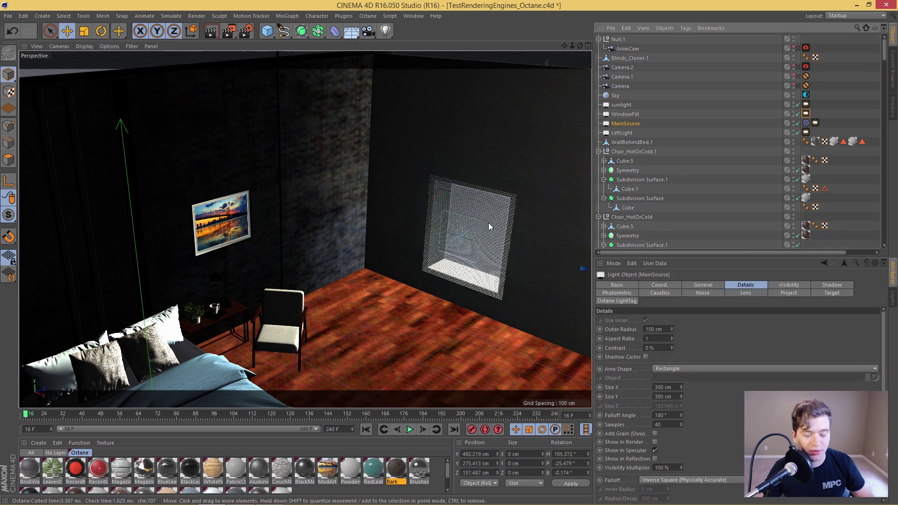
pyautogui.keyDown('alt'); pyautogui.moveTo(442, 266); pyautogui.dragTo(411, 260); pyautogui.keyUp('alt')
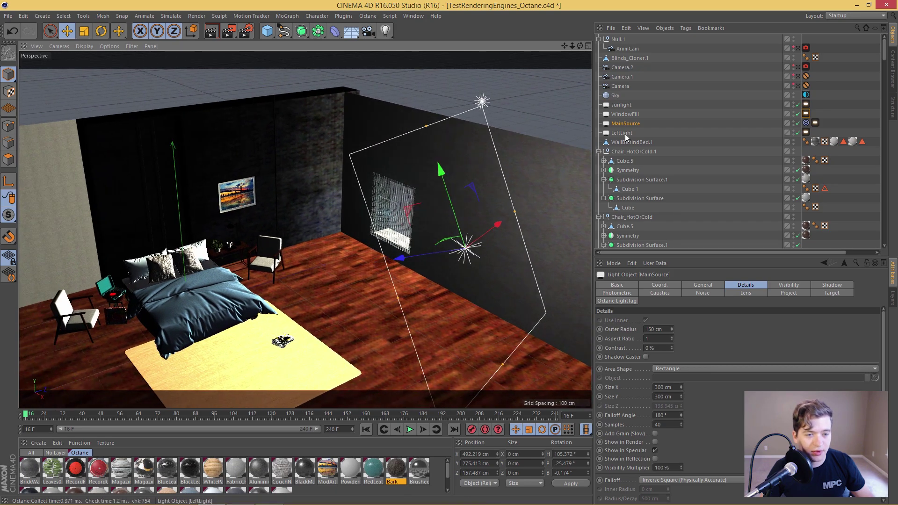
pyautogui.click(627, 133)
pyautogui.keyDown('alt'); pyautogui.moveTo(274, 249); pyautogui.dragTo(262, 264); pyautogui.keyUp('alt')
pyautogui.click(806, 132)
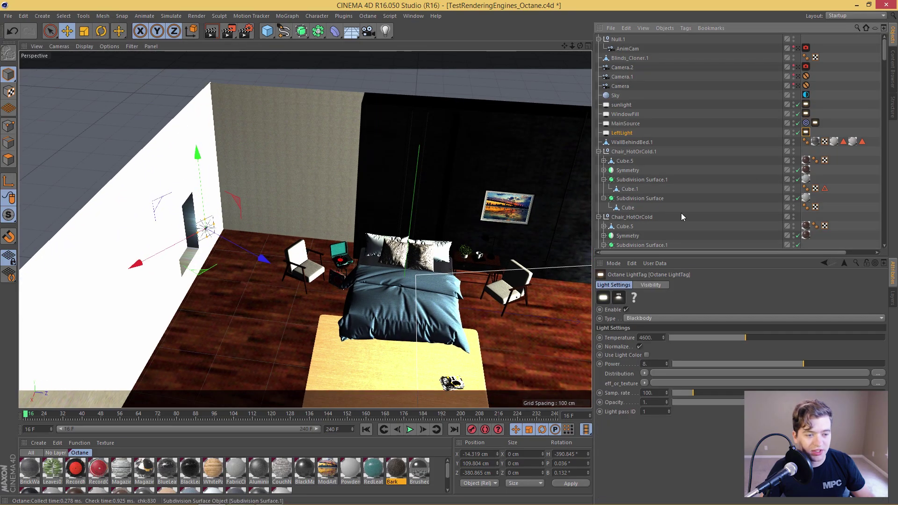
pyautogui.keyDown('alt'); pyautogui.moveTo(219, 265); pyautogui.dragTo(270, 242); pyautogui.keyUp('alt')
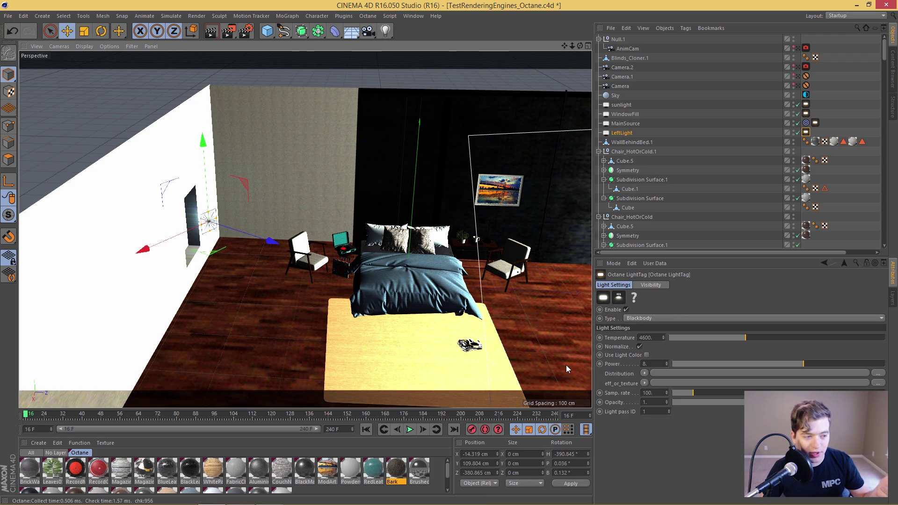
pyautogui.keyDown('alt'); pyautogui.moveTo(389, 228); pyautogui.dragTo(374, 243); pyautogui.keyUp('alt')
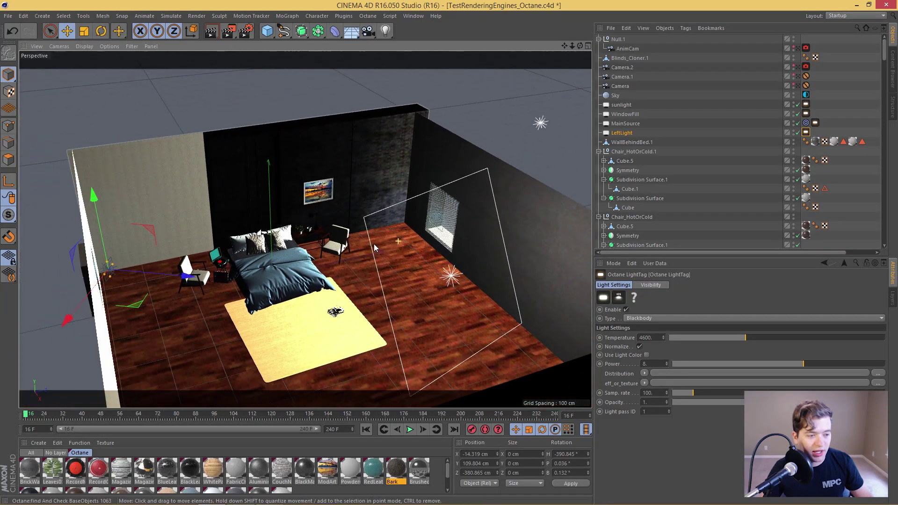
# - Check MainSource's Octane tag (Blackbody 4600, power 80), deselect, and look through Camera.2
pyautogui.click(630, 124)
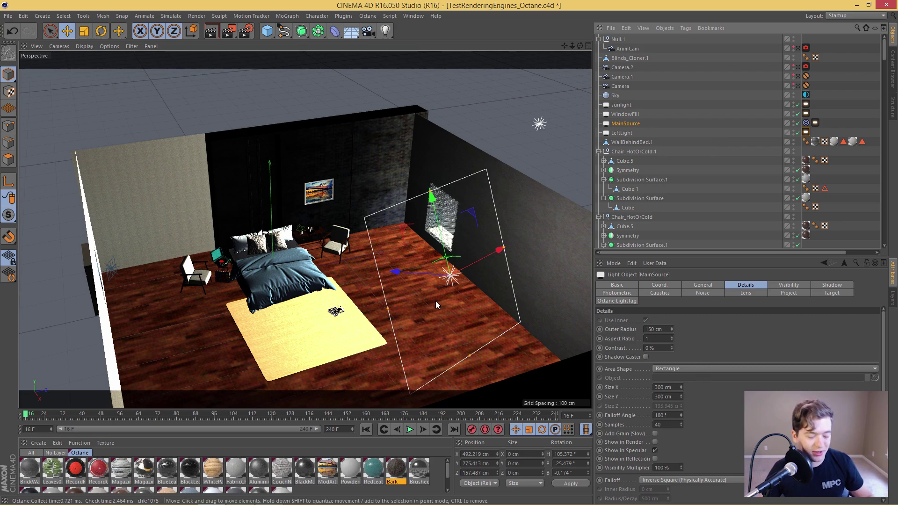
pyautogui.keyDown('alt'); pyautogui.moveTo(456, 302); pyautogui.dragTo(402, 307); pyautogui.keyUp('alt')
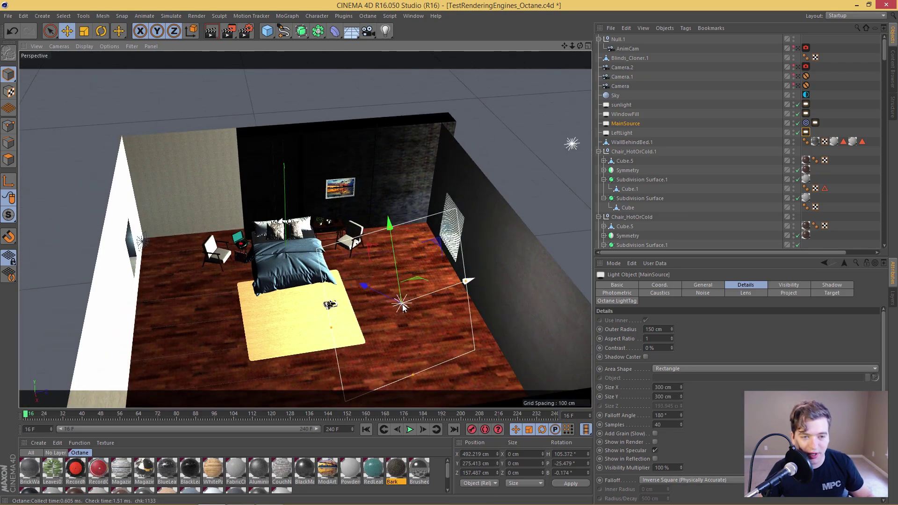
pyautogui.click(625, 133)
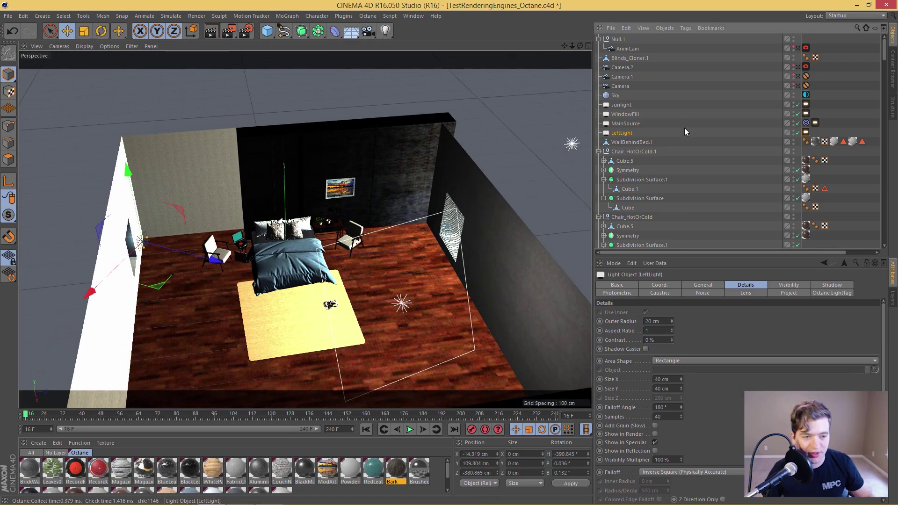
pyautogui.click(627, 125)
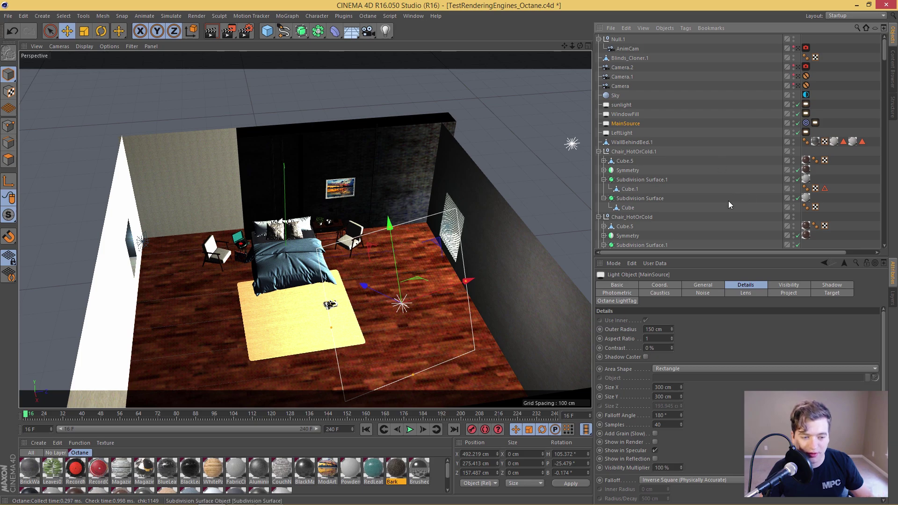
pyautogui.click(815, 123)
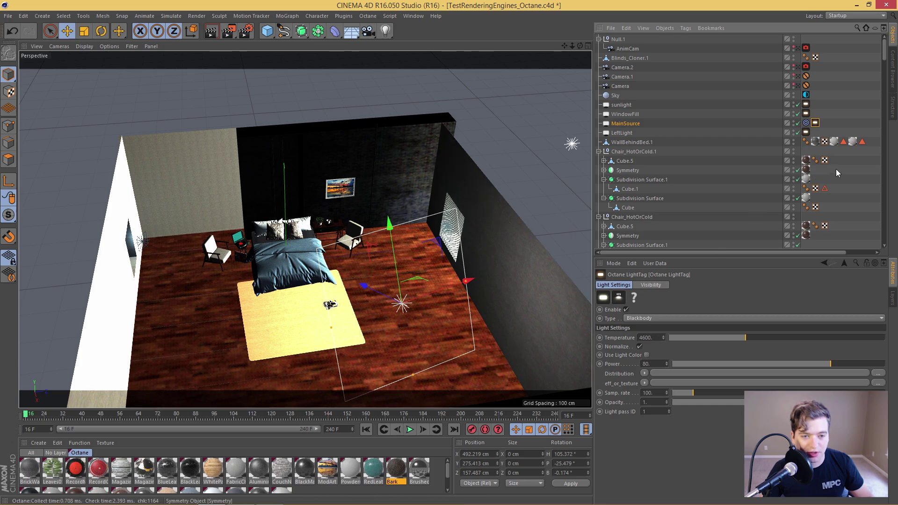
pyautogui.click(857, 210)
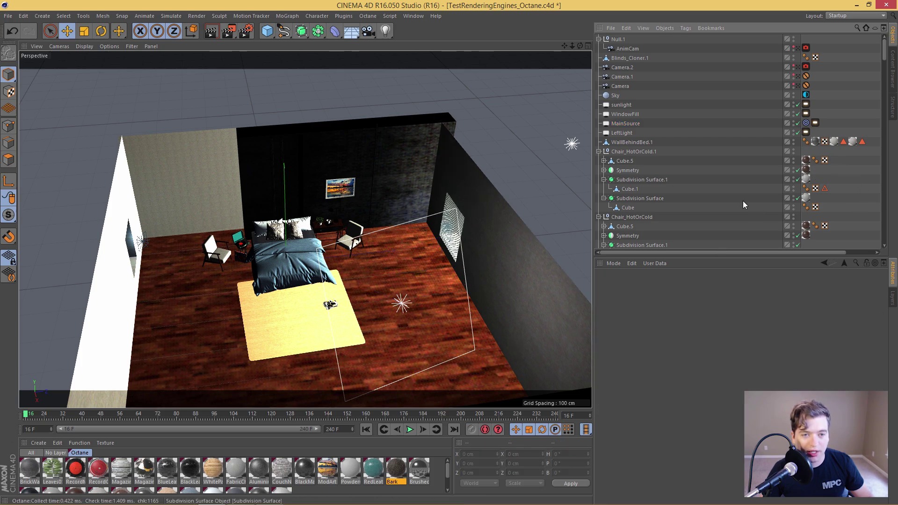
pyautogui.click(797, 67)
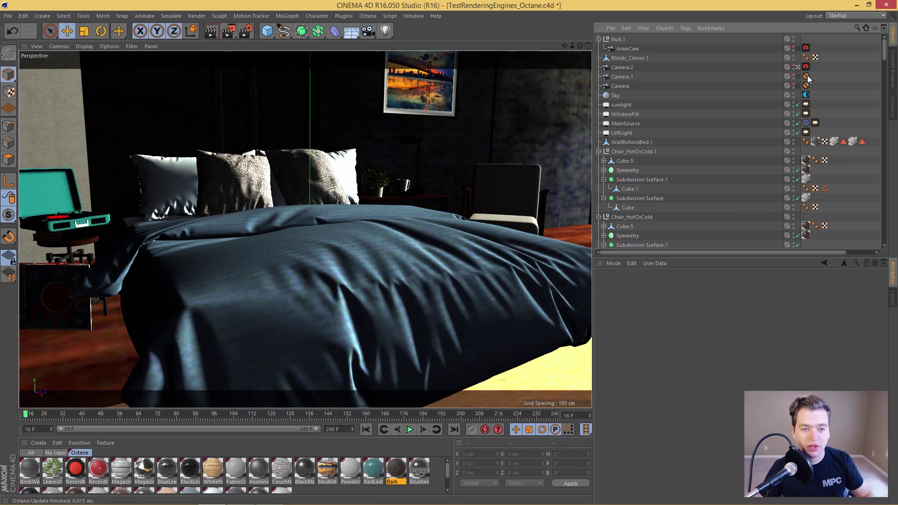
# - Open the Octane Live Viewer window and the Octane Settings window
pyautogui.click(368, 16)
pyautogui.click(375, 39)
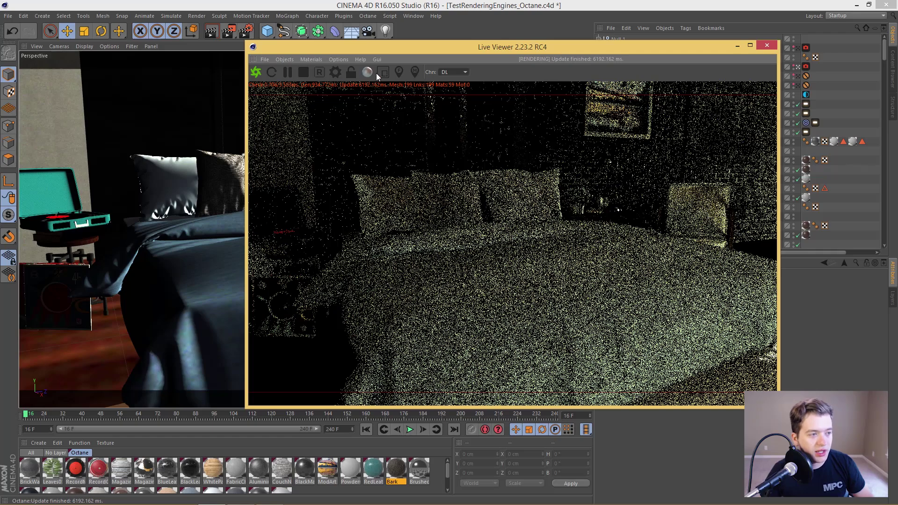
pyautogui.click(335, 72)
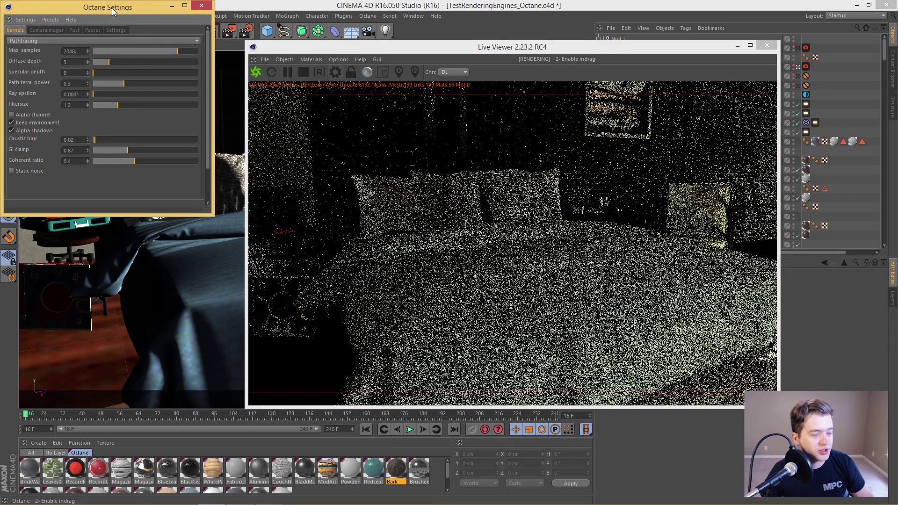
# - Arrange Octane Settings beside the Live Viewer render of the bed close-up
pyautogui.moveTo(112, 8); pyautogui.dragTo(493, 120)
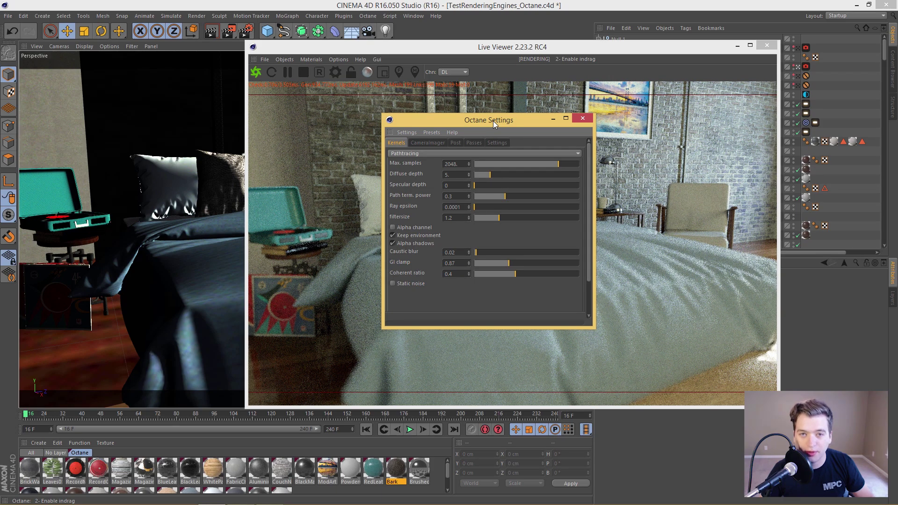
pyautogui.moveTo(492, 122); pyautogui.dragTo(149, 81)
pyautogui.moveTo(329, 48); pyautogui.dragTo(425, 47)
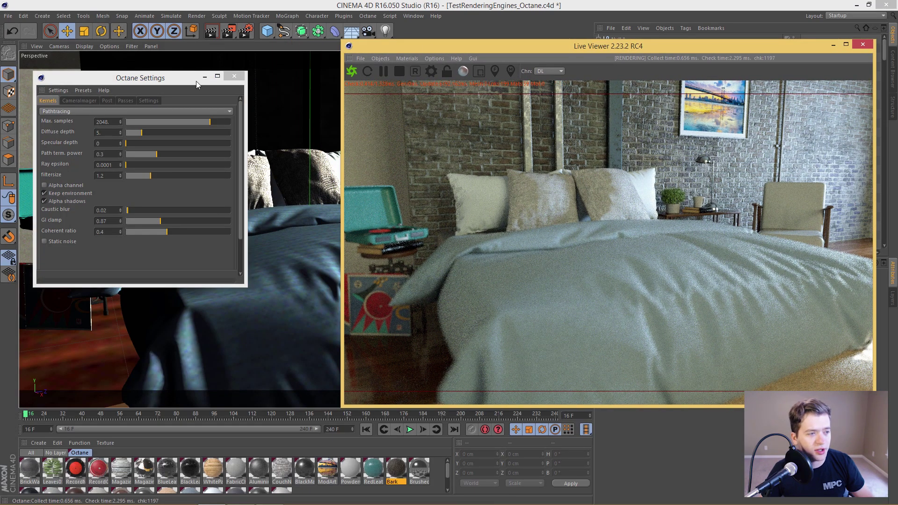
pyautogui.moveTo(172, 80); pyautogui.dragTo(295, 81)
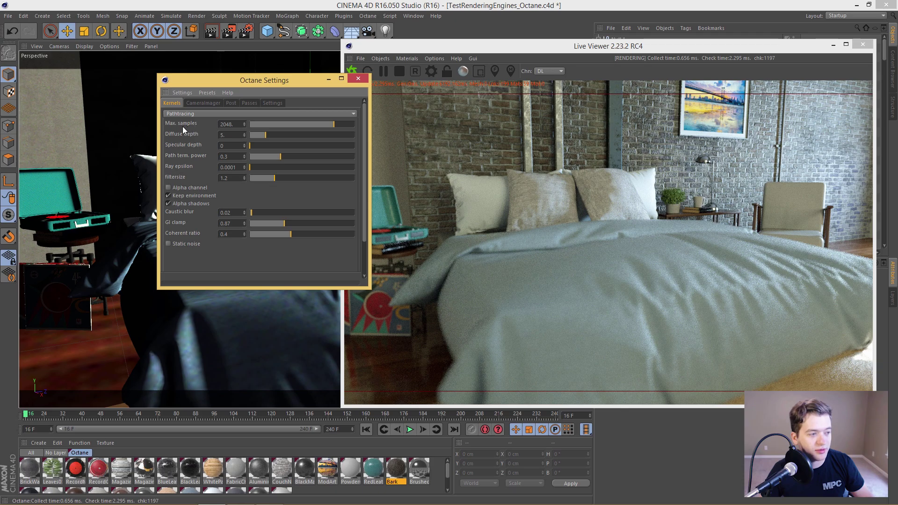
pyautogui.click(213, 125)
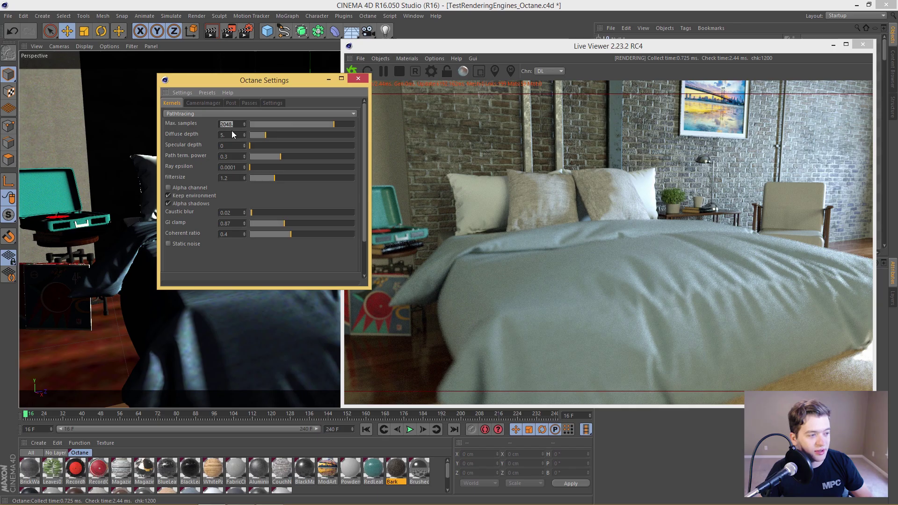
# - Test the depth sliders, leaving specular depth at 0, then enter diffuse depth 4
pyautogui.moveTo(263, 146); pyautogui.dragTo(366, 148)
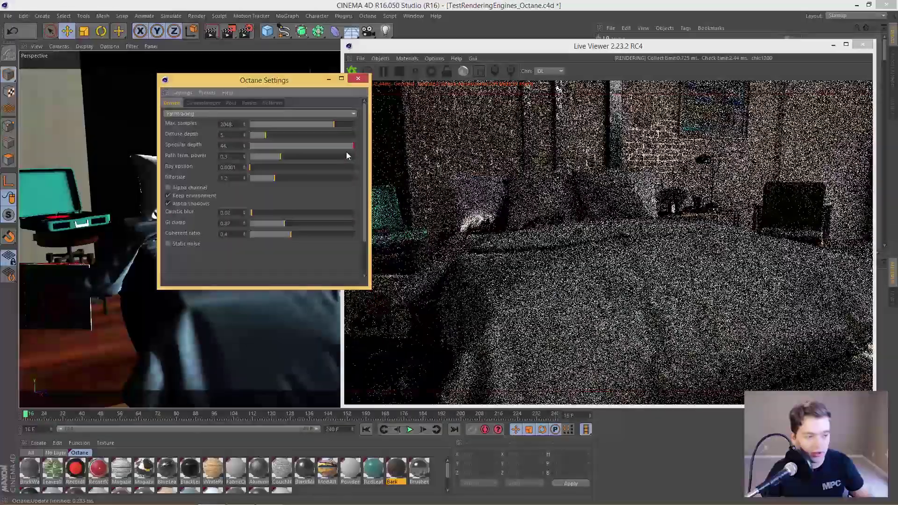
pyautogui.moveTo(346, 152); pyautogui.dragTo(232, 147)
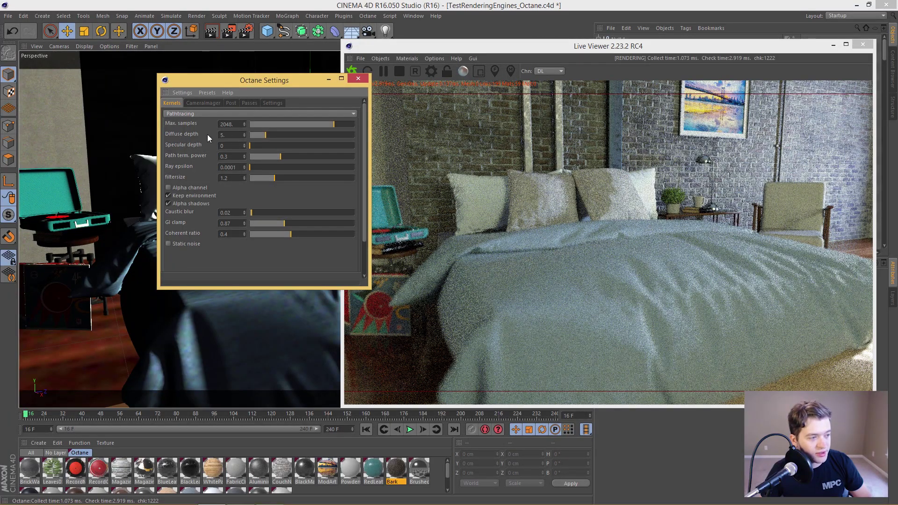
pyautogui.moveTo(265, 135); pyautogui.dragTo(252, 139)
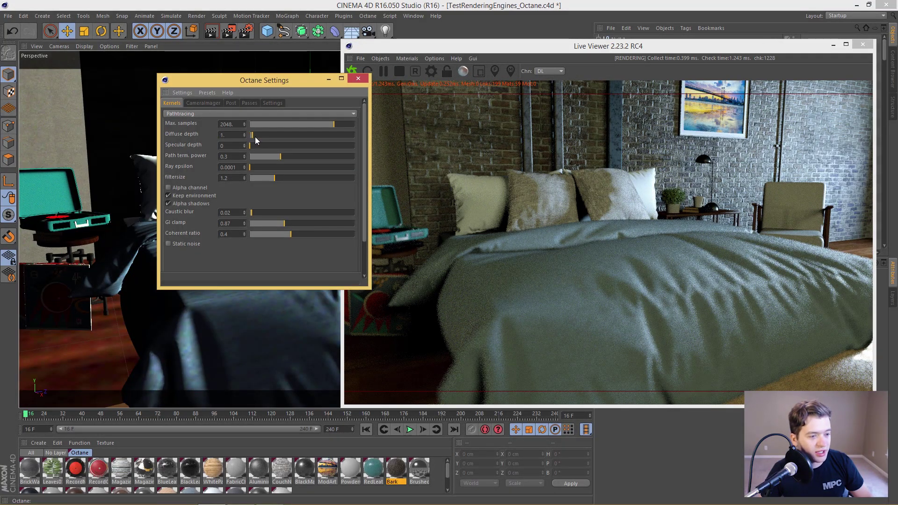
pyautogui.moveTo(254, 137); pyautogui.dragTo(267, 139)
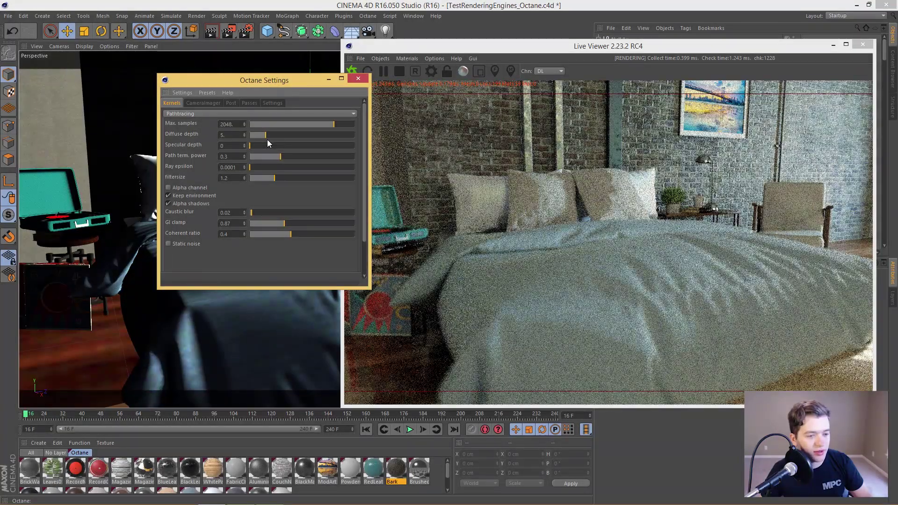
pyautogui.moveTo(267, 139); pyautogui.dragTo(265, 141)
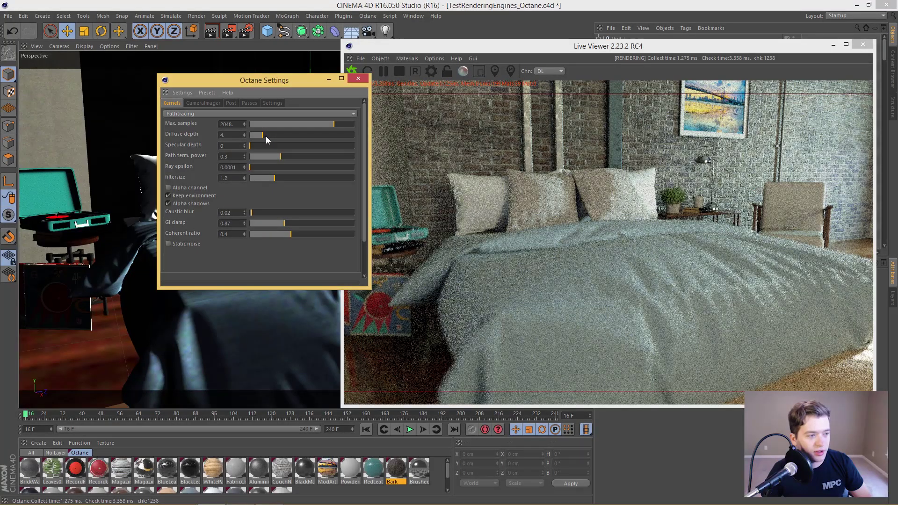
pyautogui.moveTo(266, 137); pyautogui.dragTo(268, 136)
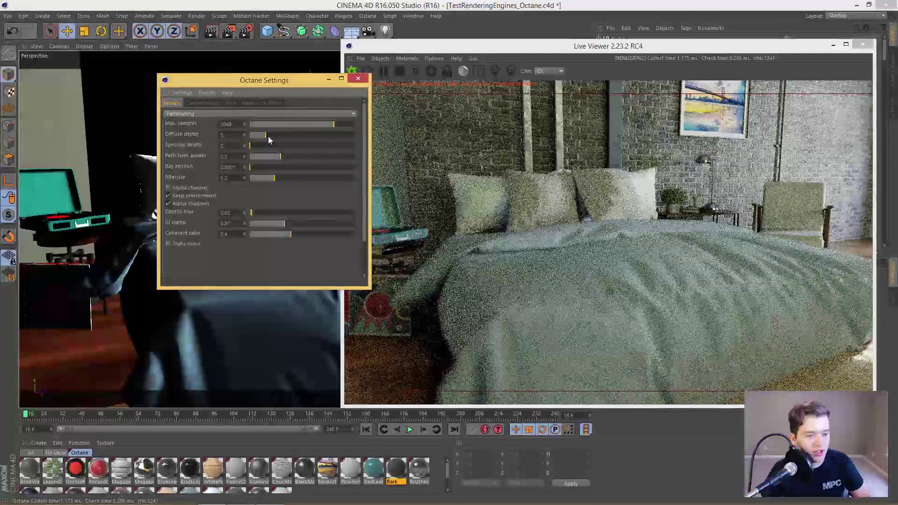
pyautogui.doubleClick(226, 135)
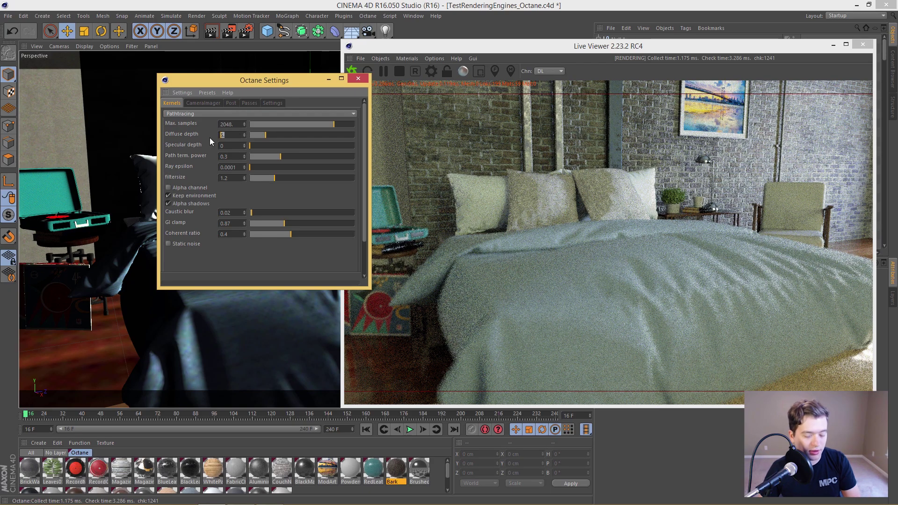
pyautogui.write('4')
pyautogui.press('Return')
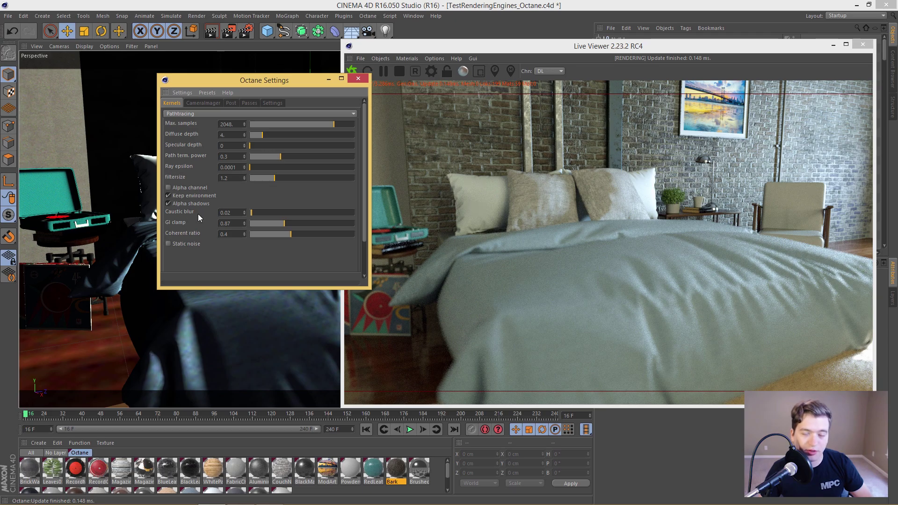
# - Change the Kernels caustic blur value from 0.02 to 0.2
pyautogui.click(234, 212)
pyautogui.write('0.2')
pyautogui.press('Return')
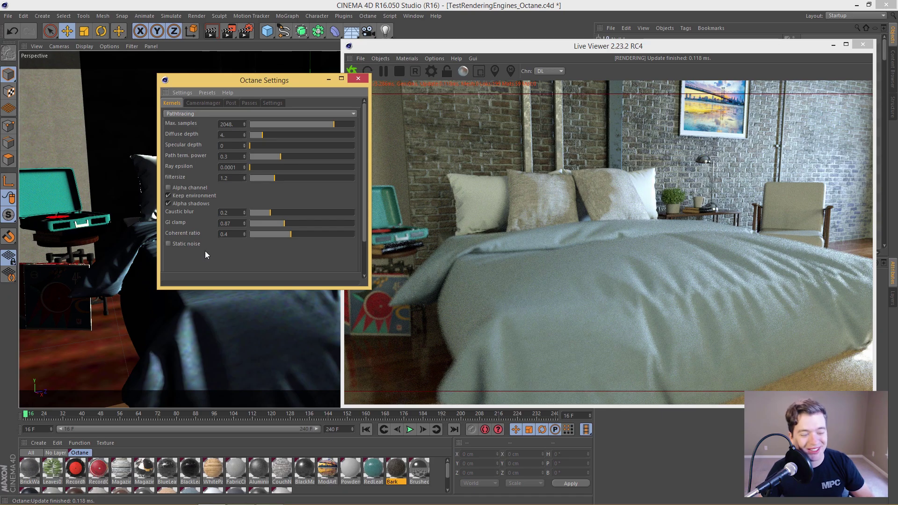
# - Toggle the Live Viewer's GPU statistics overlay from its right-click info option
pyautogui.rightClick(517, 257)
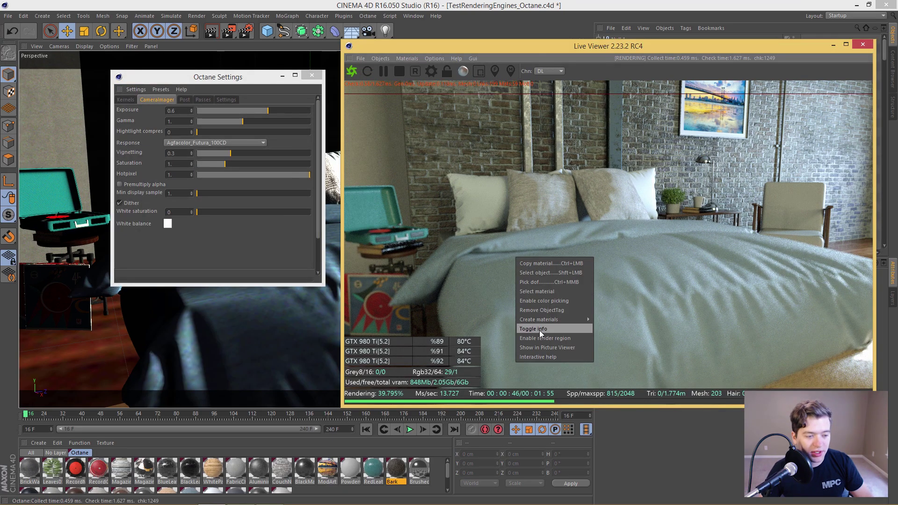
pyautogui.click(540, 330)
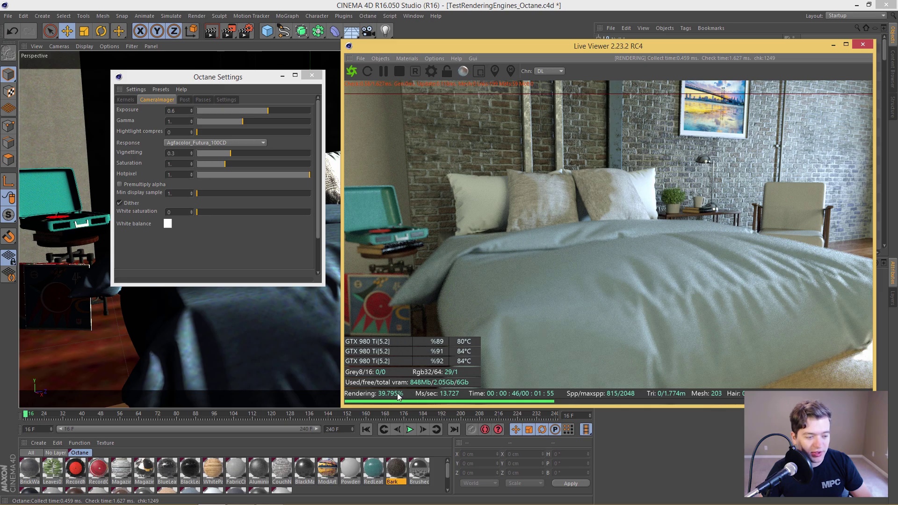
pyautogui.rightClick(490, 320)
pyautogui.click(519, 368)
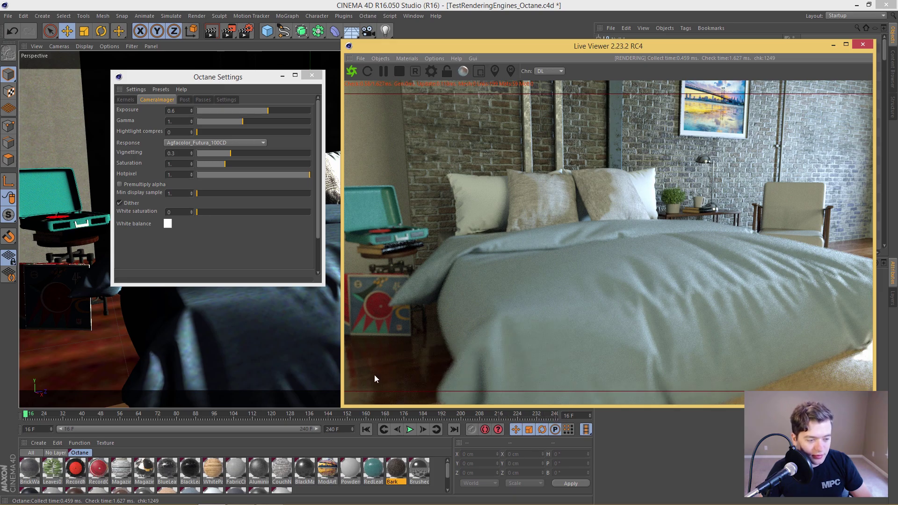
# - Pause the Live Viewer render and open the SteelBlack material in the Material Editor
pyautogui.moveTo(622, 397)
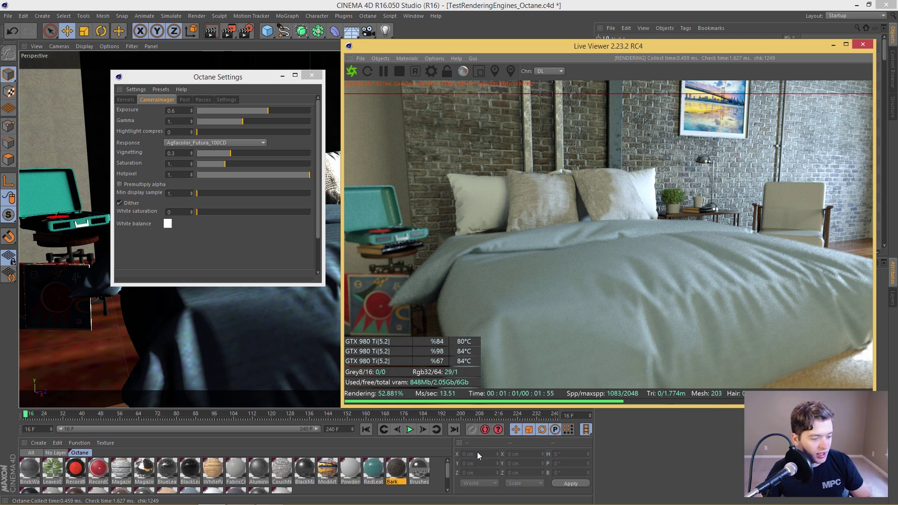
pyautogui.click(447, 470)
pyautogui.scroll(-2, 447, 471)
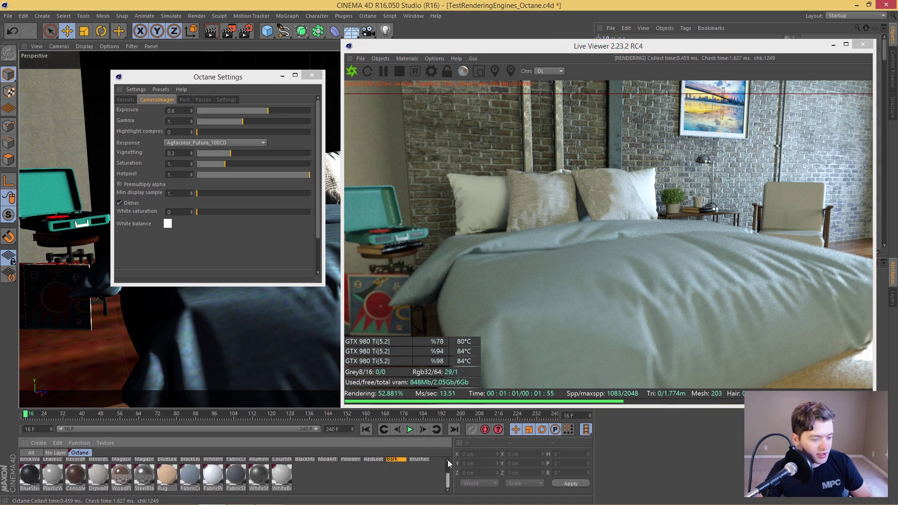
pyautogui.scroll(2, 448, 460)
pyautogui.click(383, 71)
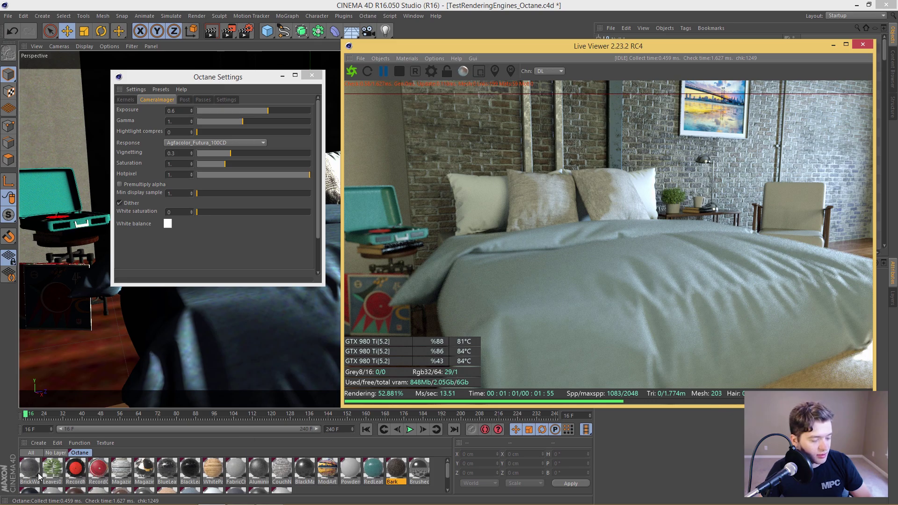
pyautogui.moveTo(447, 471); pyautogui.dragTo(446, 482)
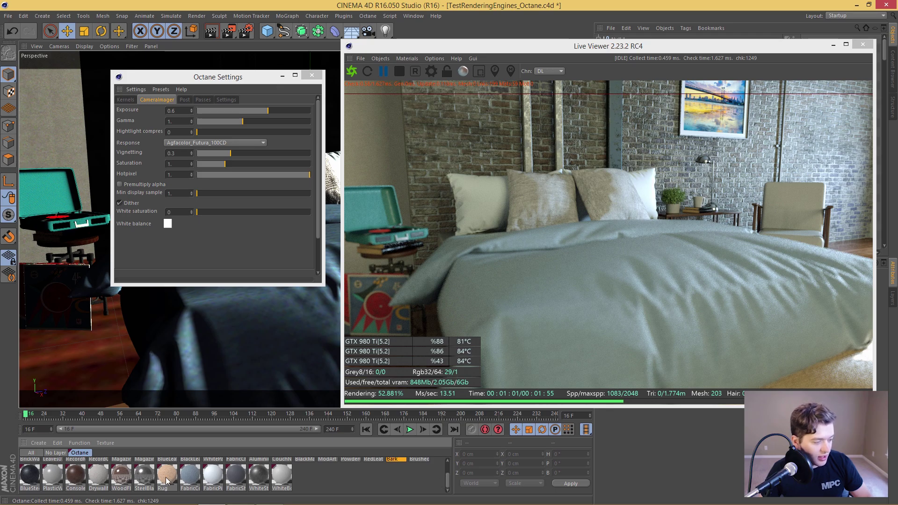
pyautogui.doubleClick(144, 475)
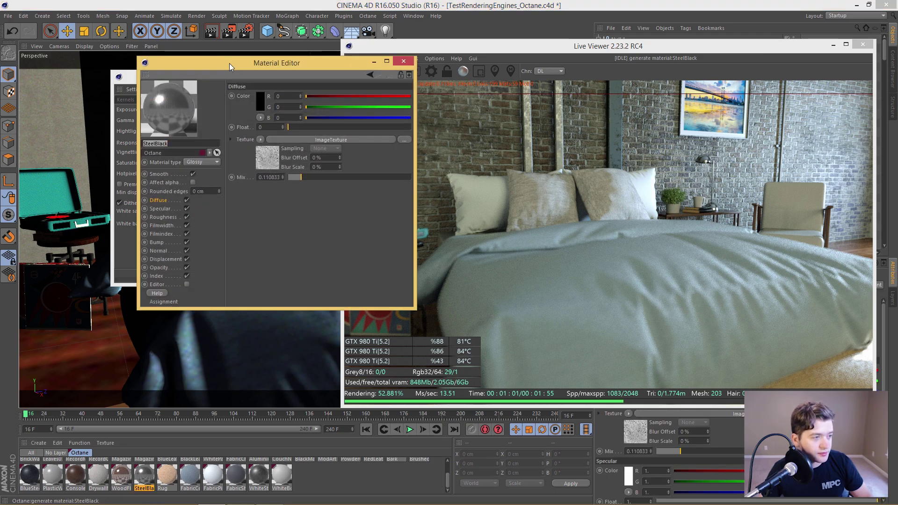
pyautogui.moveTo(230, 63); pyautogui.dragTo(489, 102)
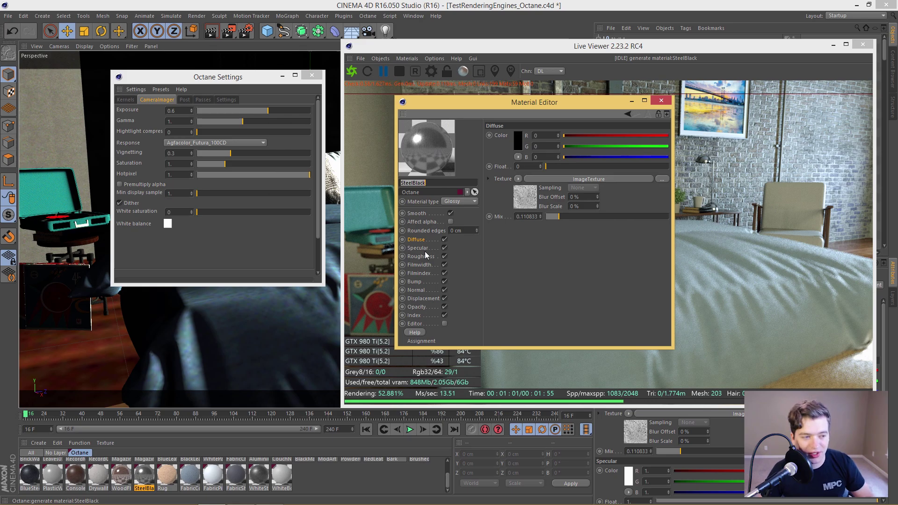
pyautogui.moveTo(515, 102); pyautogui.dragTo(471, 106)
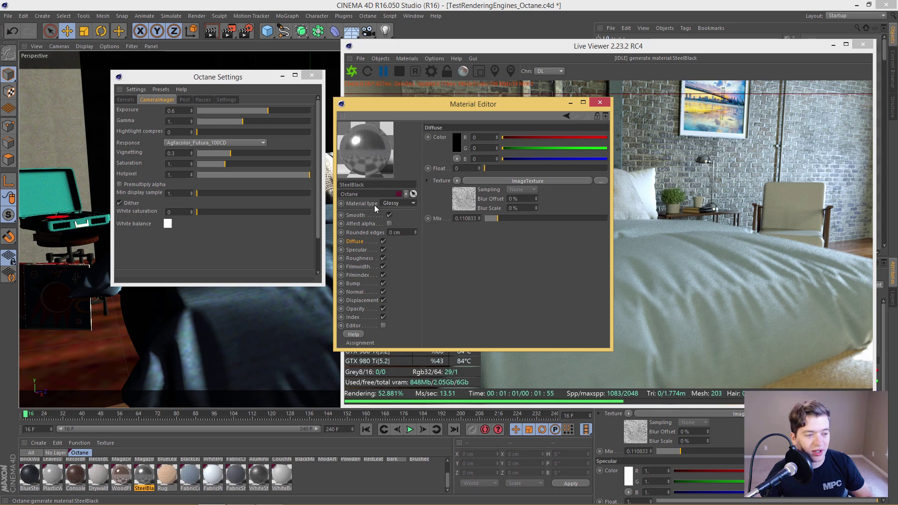
pyautogui.click(398, 204)
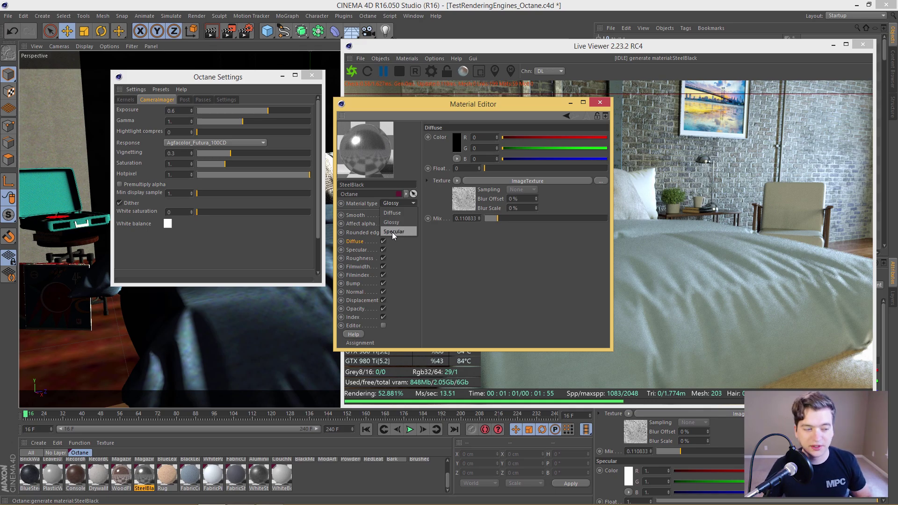
pyautogui.click(412, 246)
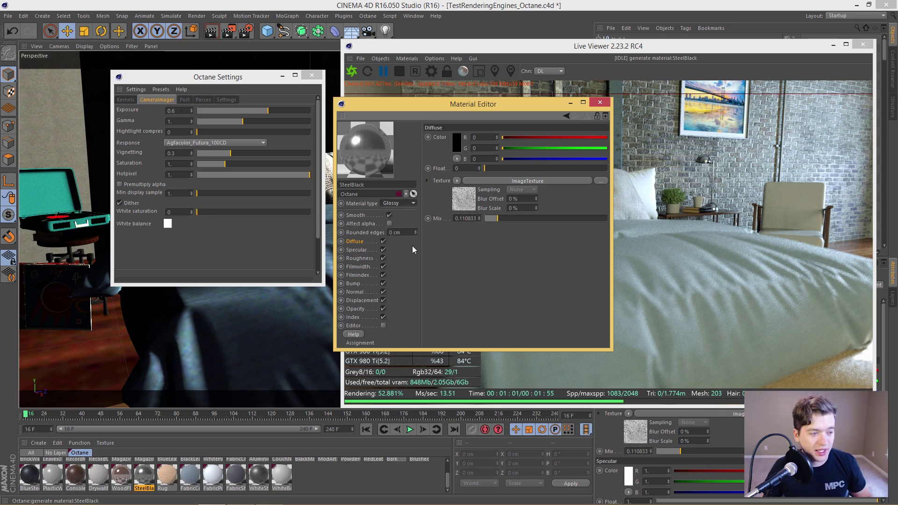
pyautogui.click(458, 473)
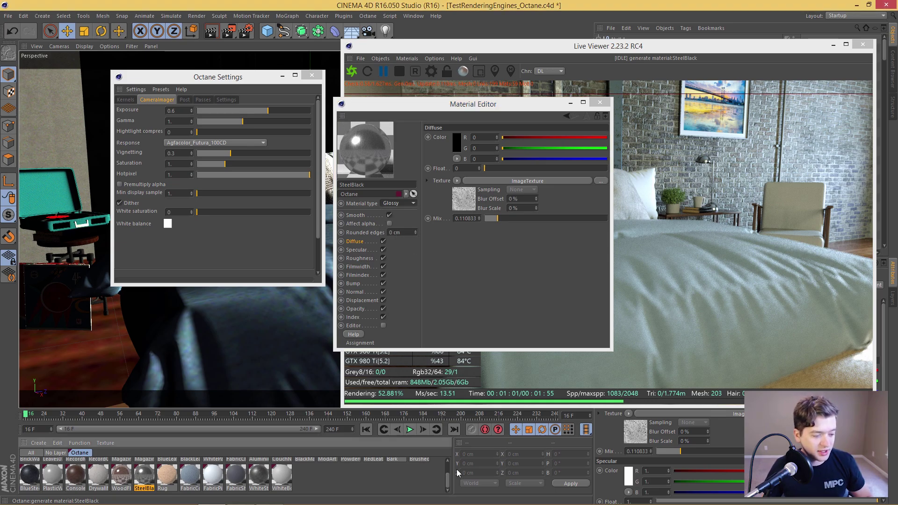
pyautogui.scroll(1, 448, 482)
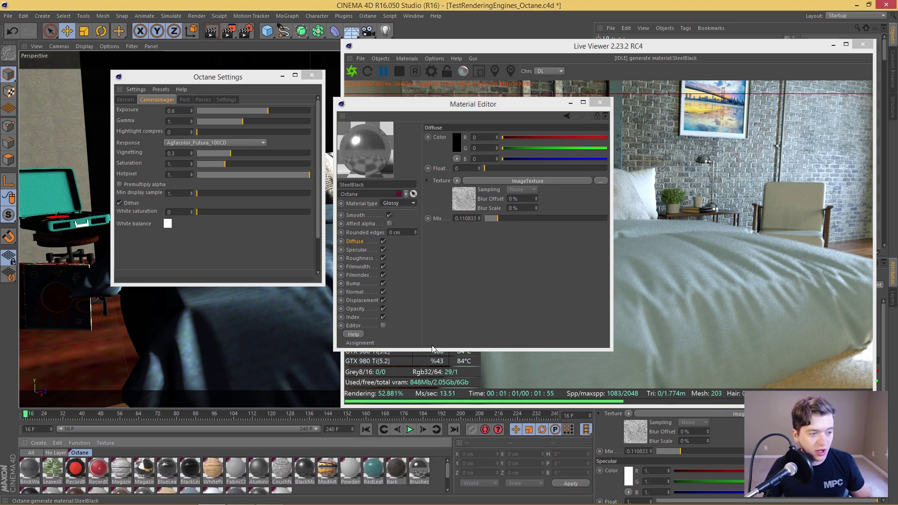
# - Set SteelBlack's Roughness float to about 0.169 with its texture mix back at 1
pyautogui.click(360, 258)
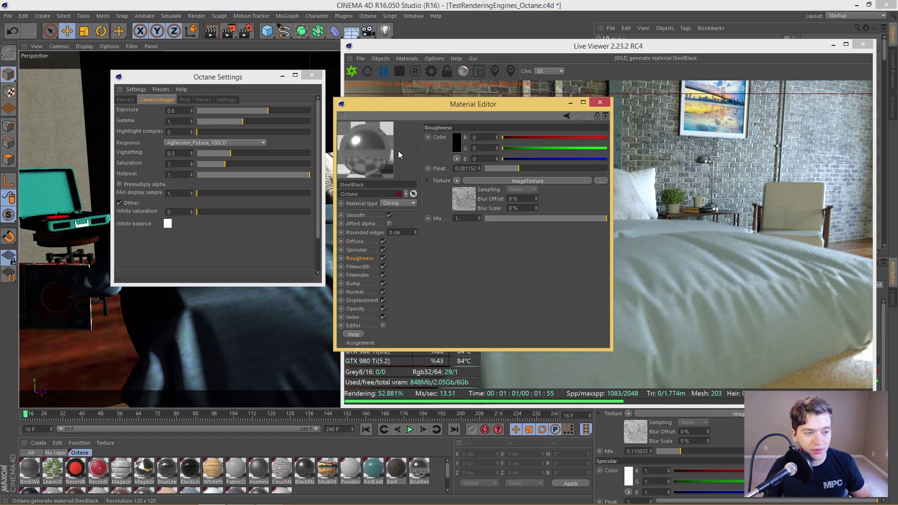
pyautogui.moveTo(505, 169)
pyautogui.mouseDown()
pyautogui.moveTo(489, 169)
pyautogui.moveTo(603, 172)
pyautogui.moveTo(495, 172)
pyautogui.mouseUp()
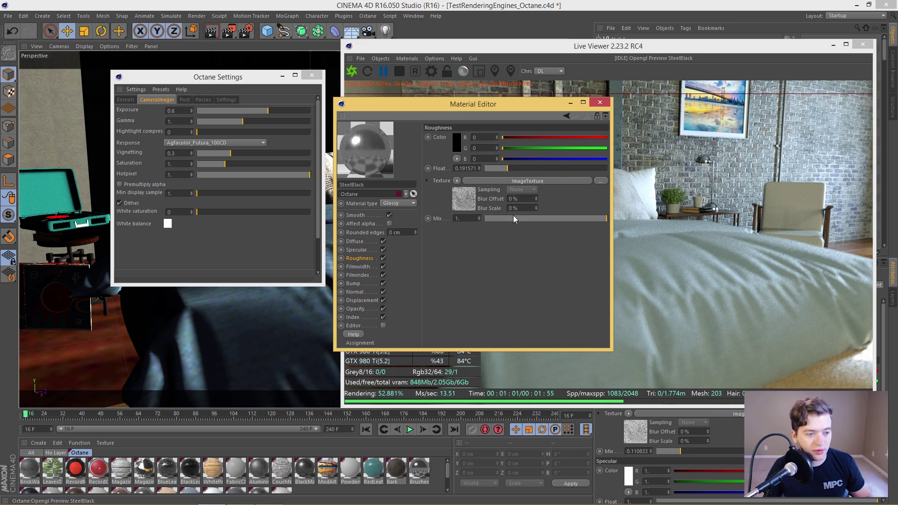
pyautogui.moveTo(515, 219); pyautogui.dragTo(484, 219)
pyautogui.moveTo(507, 169); pyautogui.dragTo(484, 174)
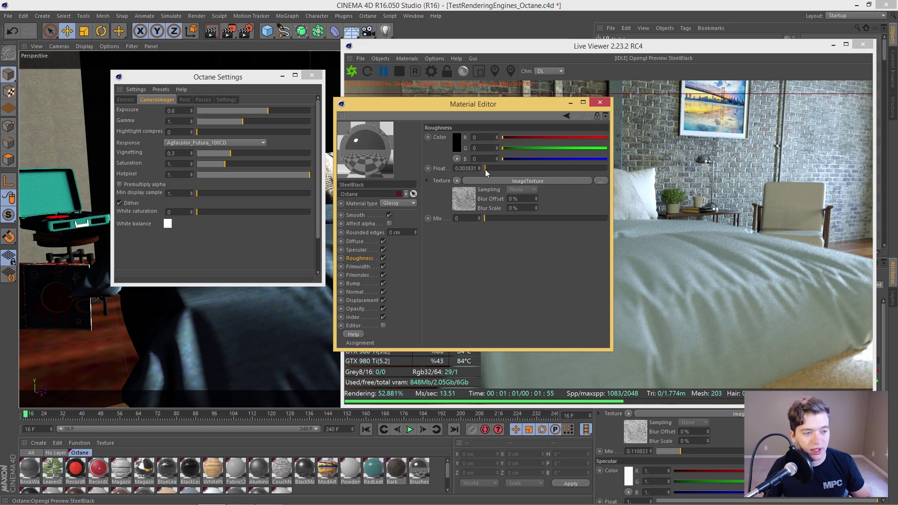
pyautogui.moveTo(487, 170); pyautogui.dragTo(505, 170)
pyautogui.moveTo(489, 219); pyautogui.dragTo(501, 219)
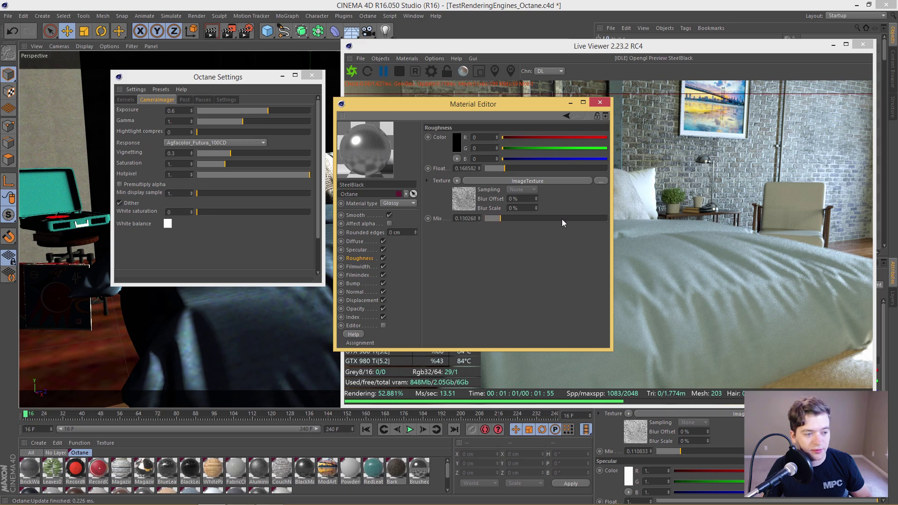
pyautogui.moveTo(563, 223); pyautogui.dragTo(608, 220)
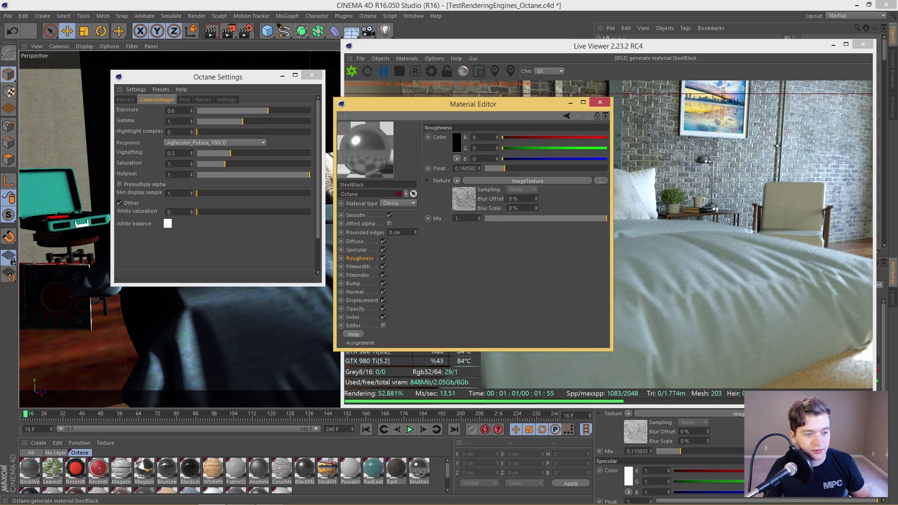
# - Review SteelBlack's Bump, Displacement and Index channels, trying index 1.6 and 1.3 before restoring 4
pyautogui.click(353, 284)
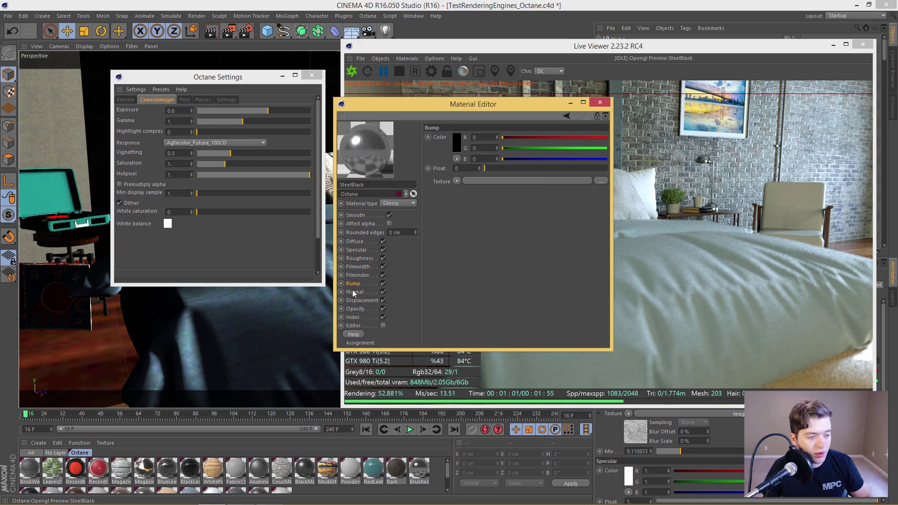
pyautogui.click(361, 301)
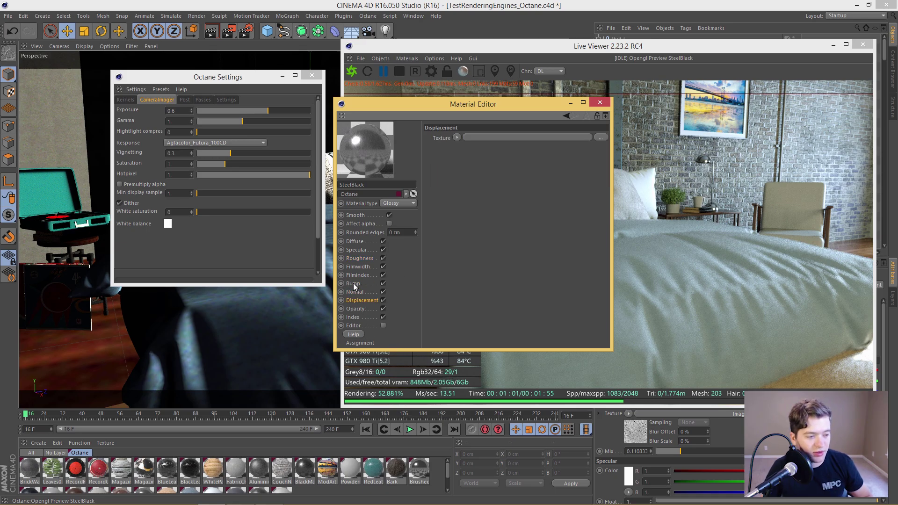
pyautogui.click(355, 318)
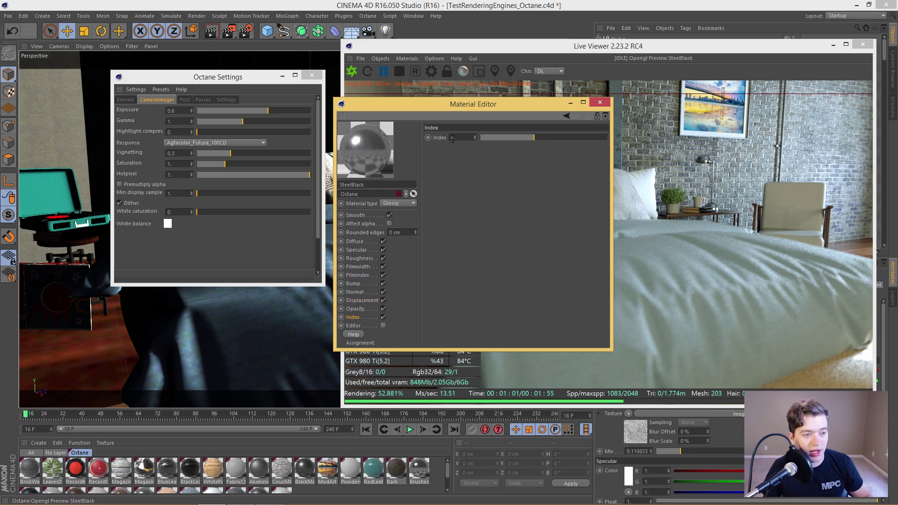
pyautogui.press('Tab')
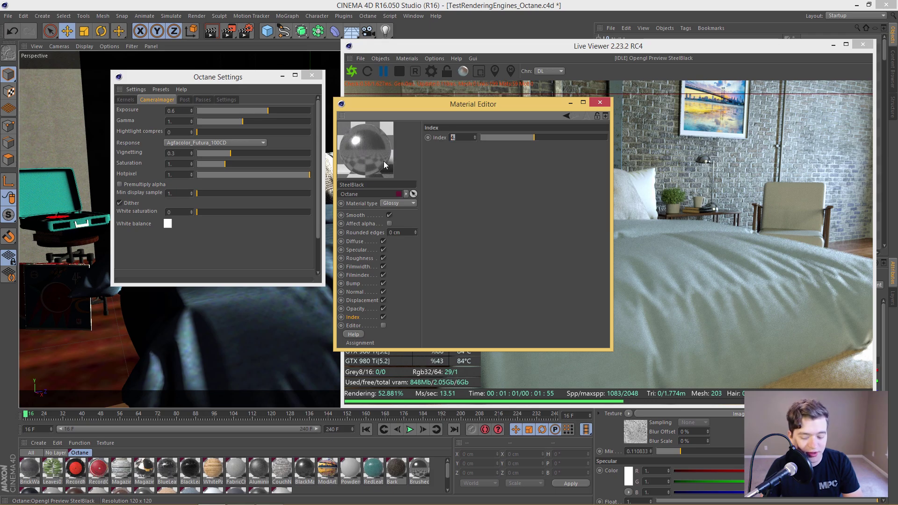
pyautogui.write('1.6')
pyautogui.press('Return')
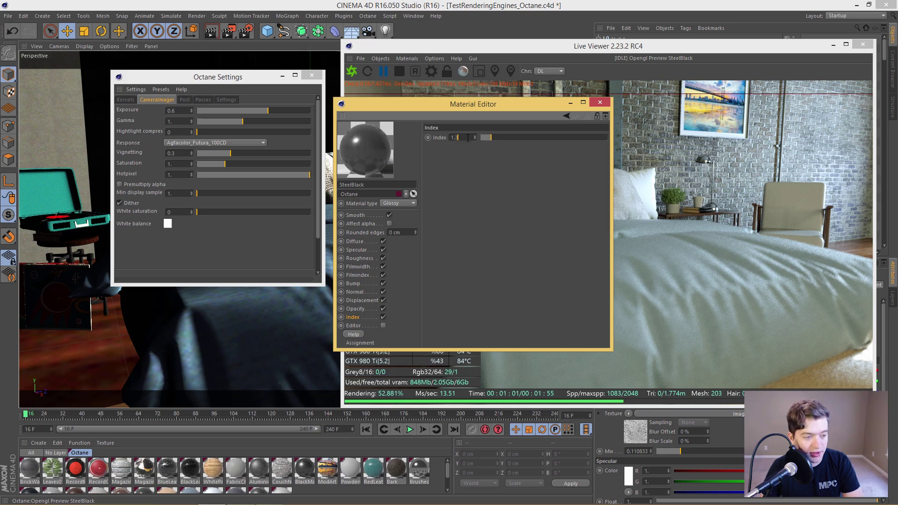
pyautogui.write('1.3')
pyautogui.press('Return')
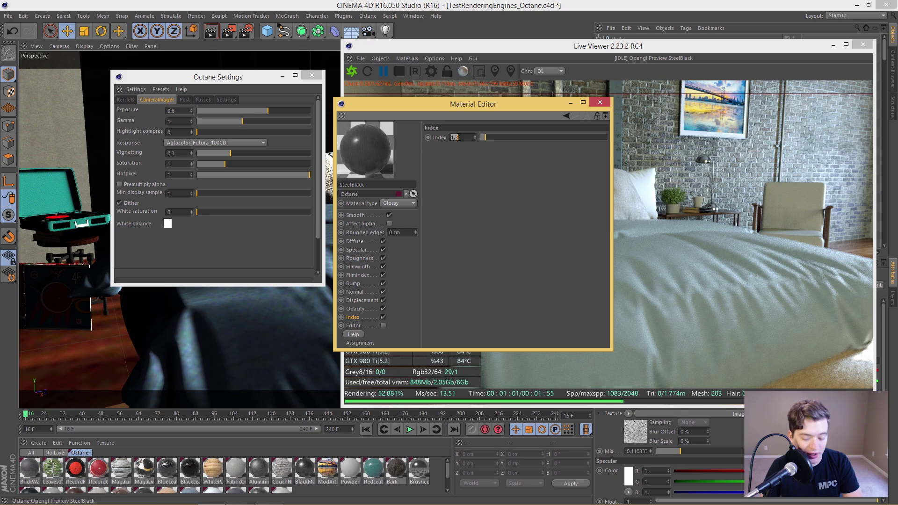
pyautogui.write('4')
pyautogui.press('Return')
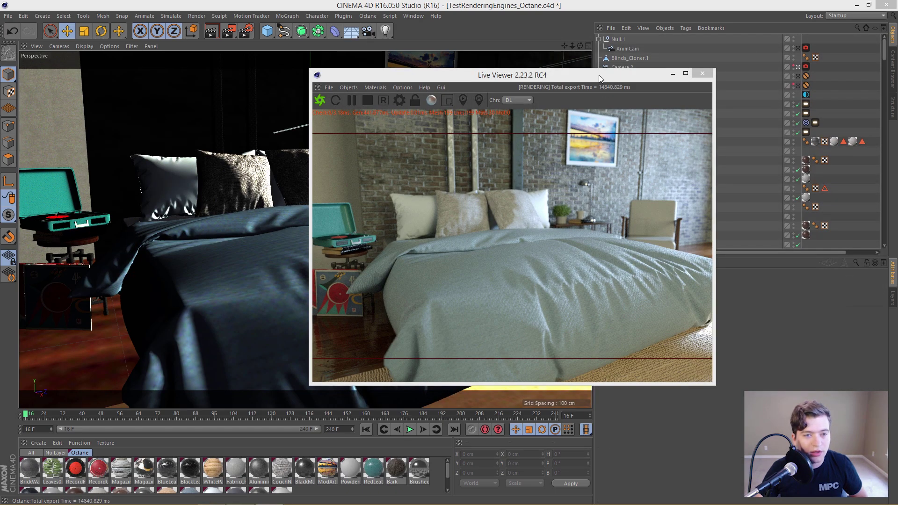
# - Set the Octane camera tag's Thinlens aperture to 0 cm, removing depth-of-field blur
pyautogui.moveTo(599, 75); pyautogui.dragTo(478, 85)
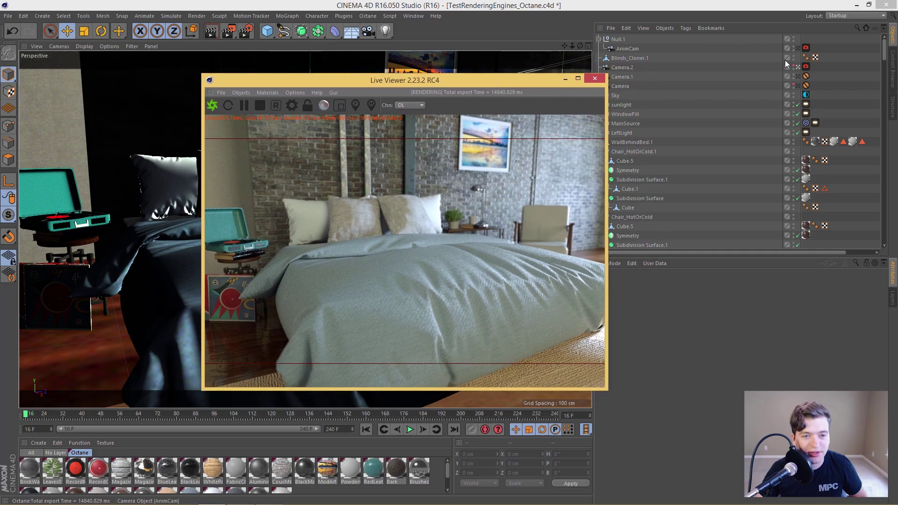
pyautogui.click(778, 282)
pyautogui.click(672, 284)
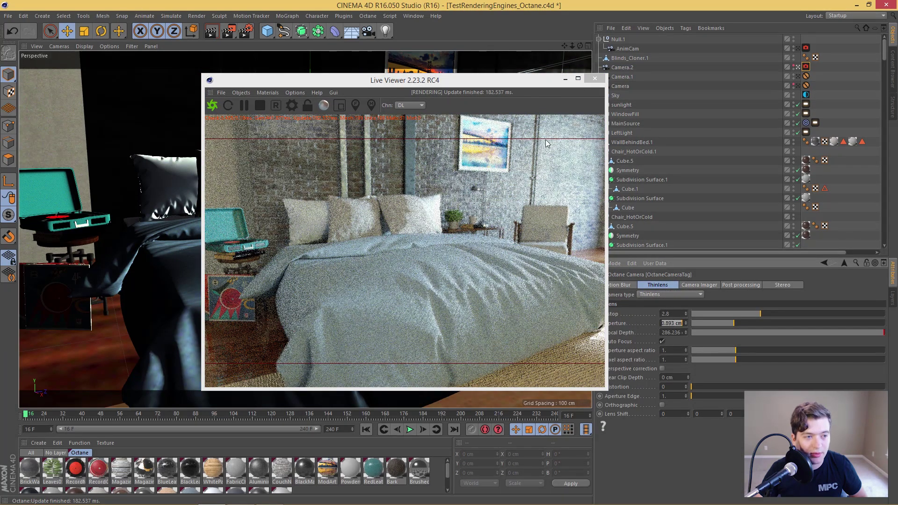
pyautogui.moveTo(514, 80); pyautogui.dragTo(483, 81)
pyautogui.click(672, 323)
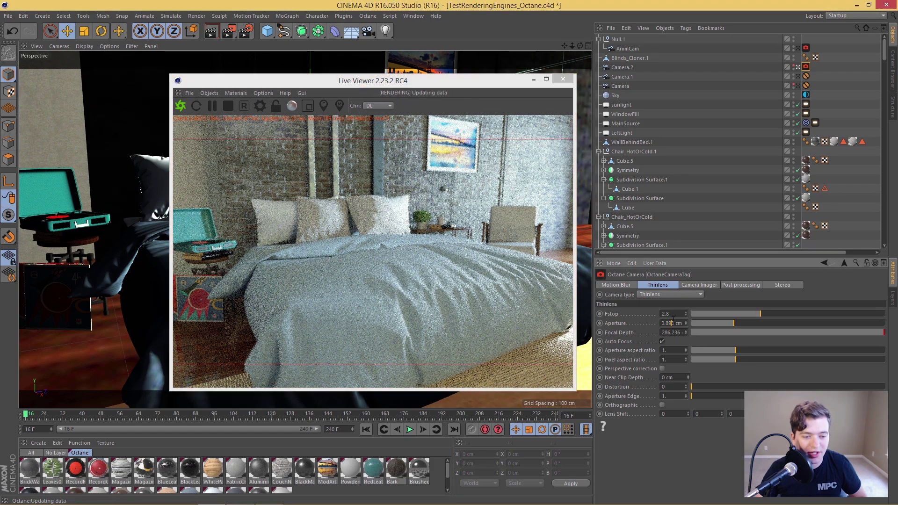
pyautogui.write('0')
pyautogui.press('Return')
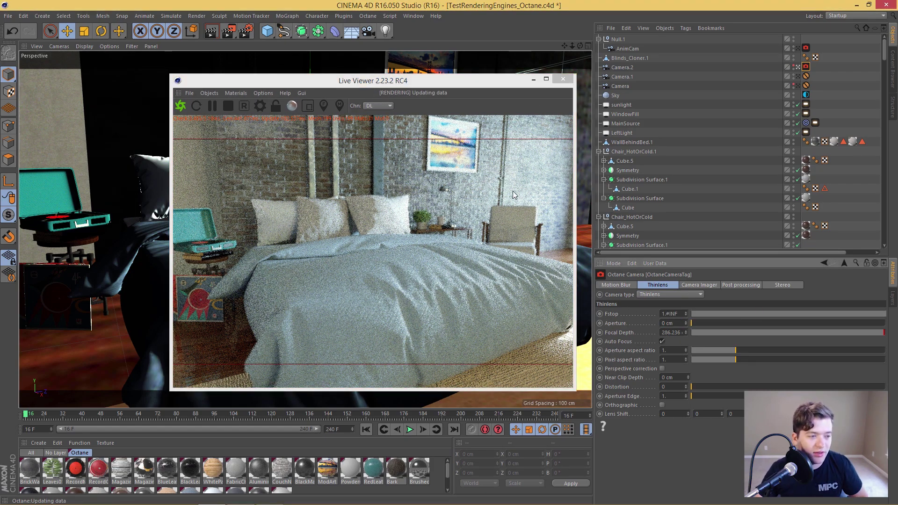
pyautogui.moveTo(406, 80); pyautogui.dragTo(586, 59)
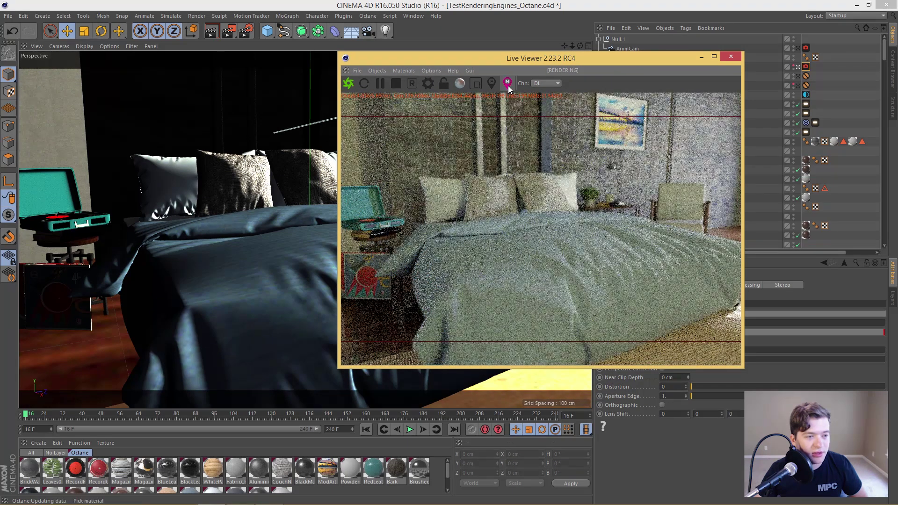
# - Pick the steel from the live render and open WhiteSteel in the Material Editor
pyautogui.click(508, 85)
pyautogui.click(479, 136)
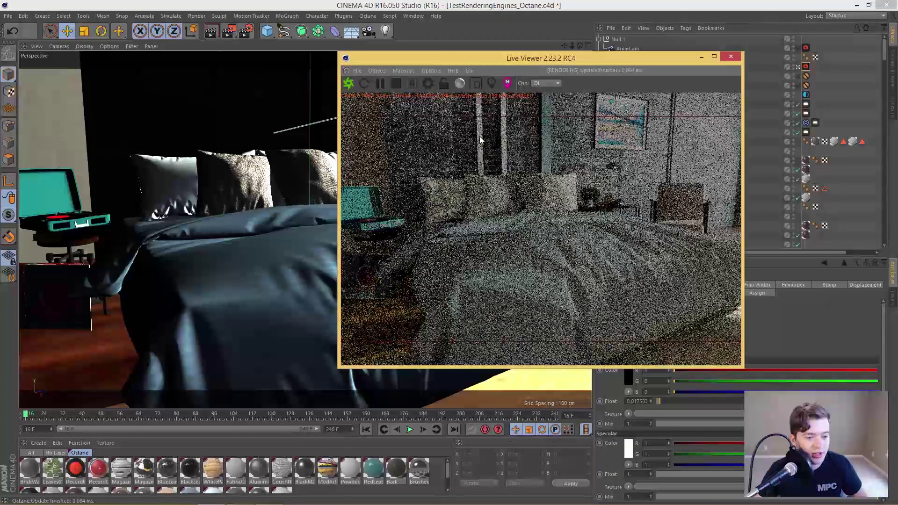
pyautogui.moveTo(634, 58); pyautogui.dragTo(470, 33)
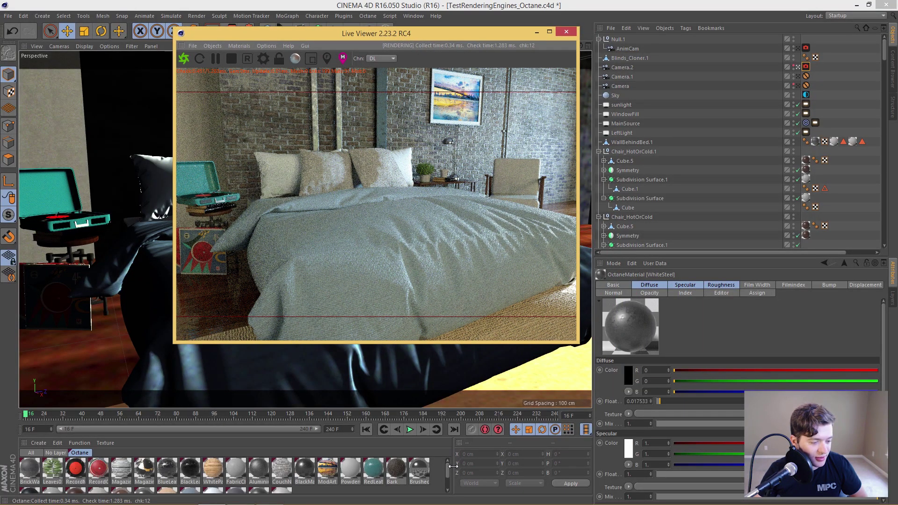
pyautogui.click(448, 487)
pyautogui.doubleClick(265, 478)
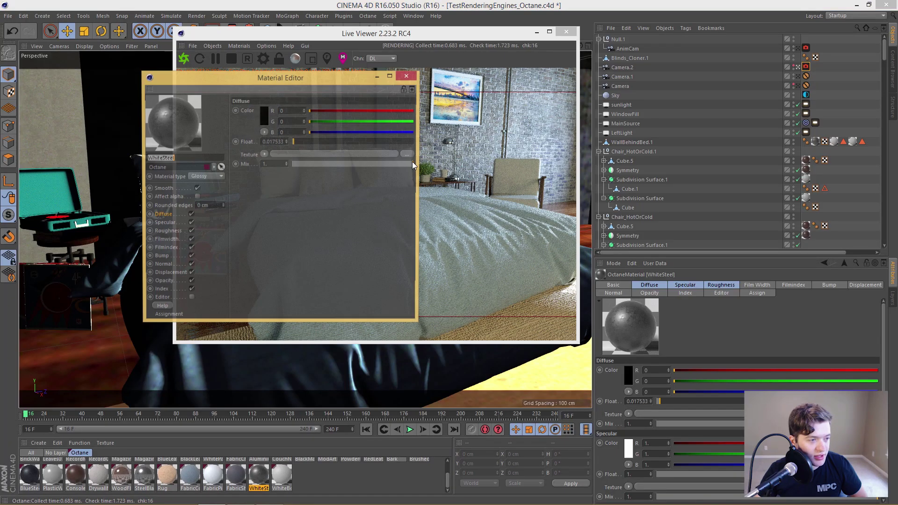
pyautogui.moveTo(295, 82); pyautogui.dragTo(740, 102)
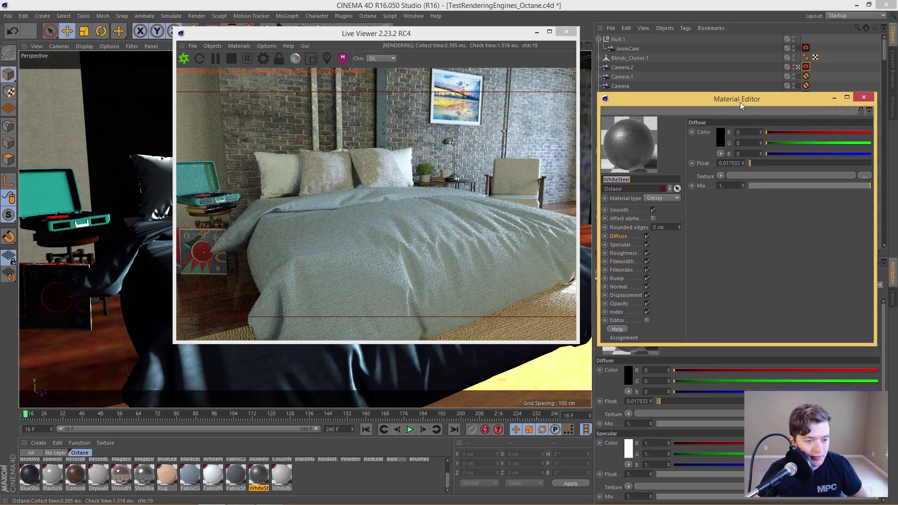
# - Set WhiteSteel's roughness texture Mix to 0 and its Float roughness to about 0.85
pyautogui.click(623, 253)
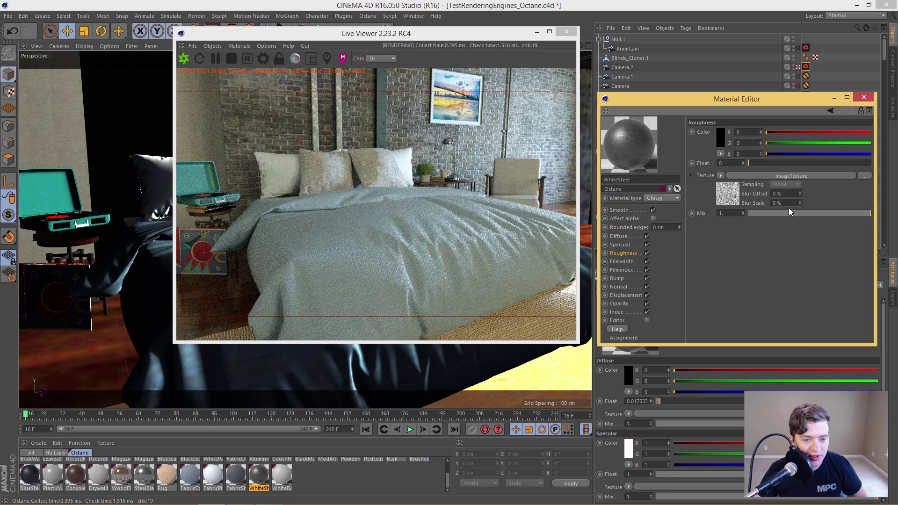
pyautogui.moveTo(789, 209); pyautogui.dragTo(751, 214)
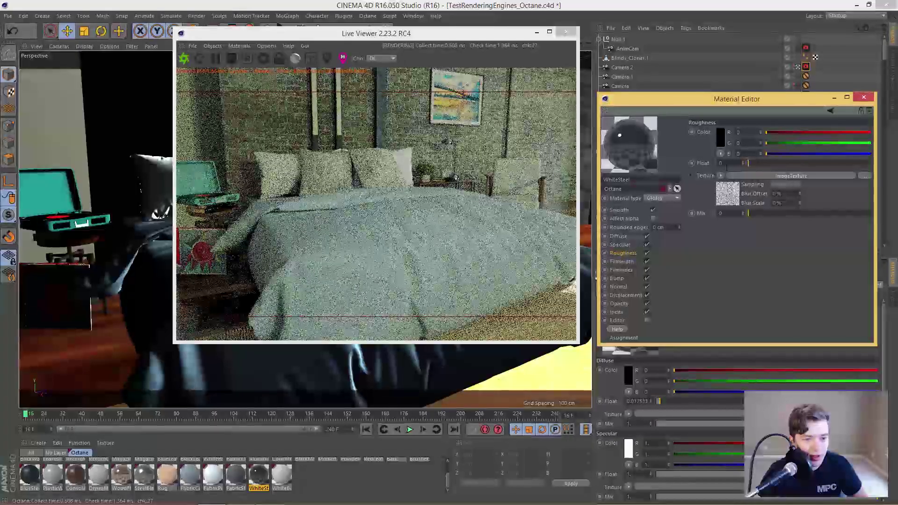
pyautogui.moveTo(749, 162); pyautogui.dragTo(822, 164)
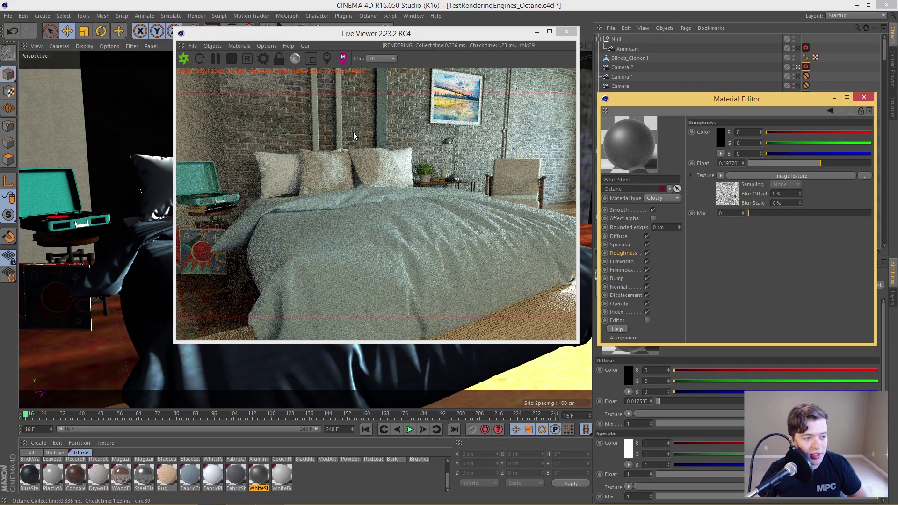
pyautogui.click(760, 163)
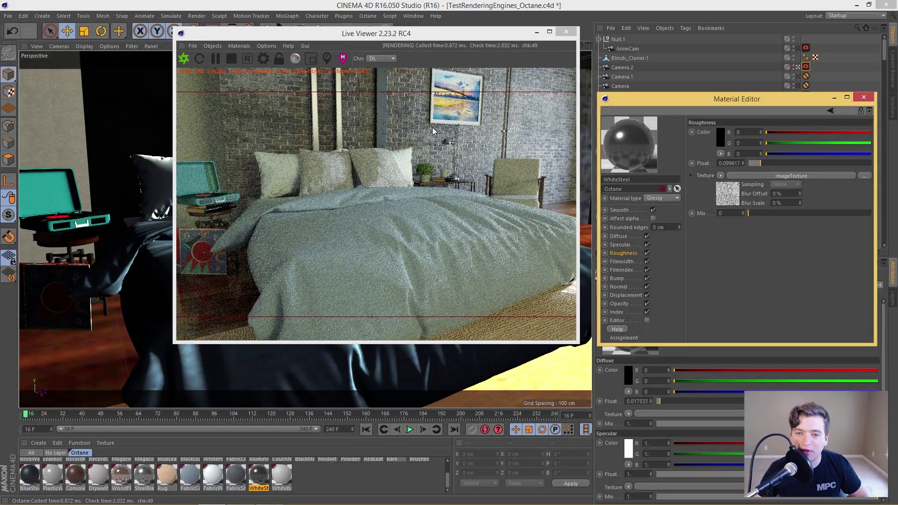
pyautogui.moveTo(761, 163); pyautogui.dragTo(850, 164)
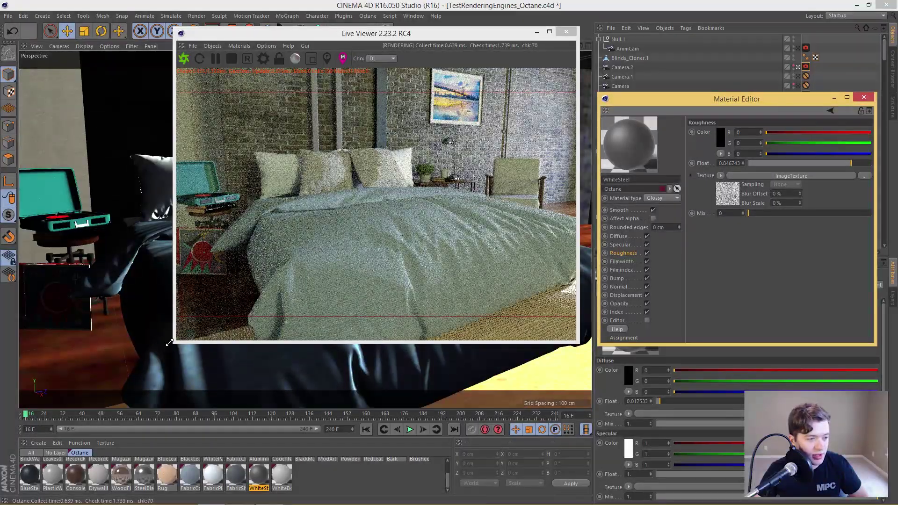
# - Enlarge the Live Viewer and frame a close-up of the pillows and brick wall
pyautogui.moveTo(178, 341); pyautogui.dragTo(20, 398)
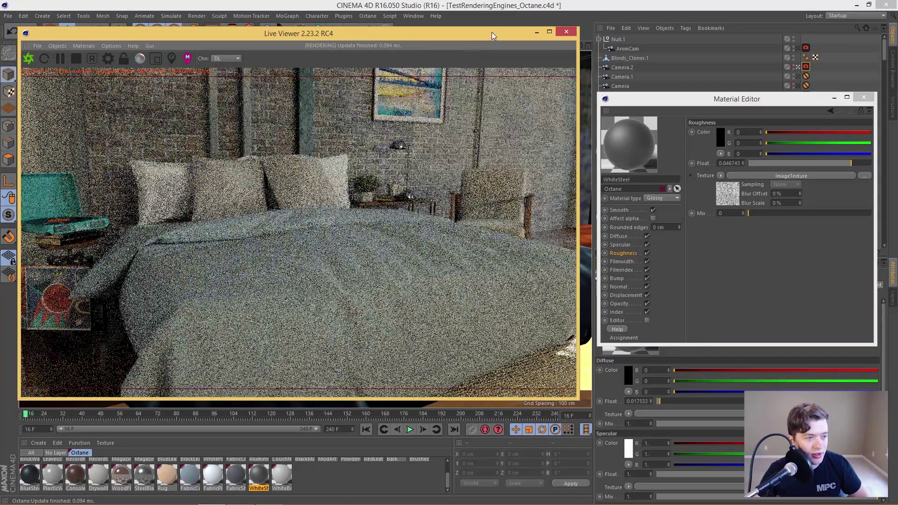
pyautogui.moveTo(492, 32); pyautogui.dragTo(503, 32)
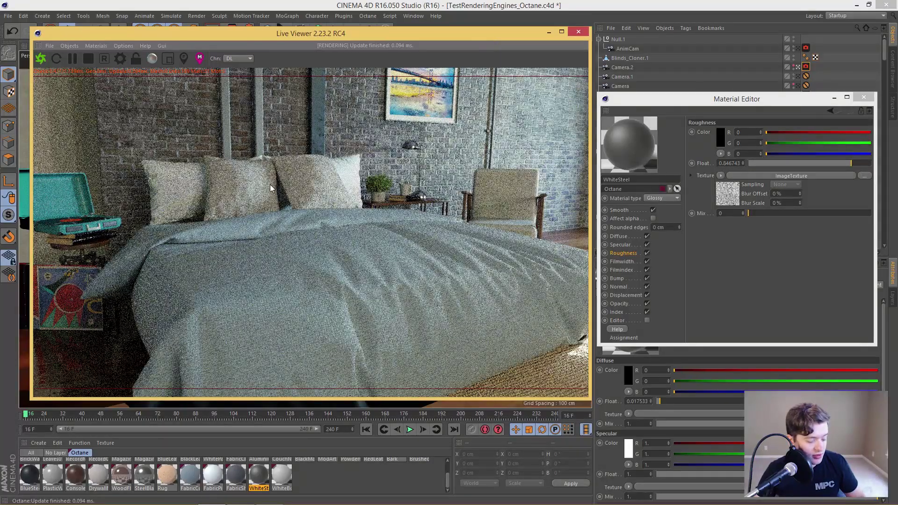
pyautogui.click(289, 147)
pyautogui.moveTo(289, 147); pyautogui.dragTo(346, 233)
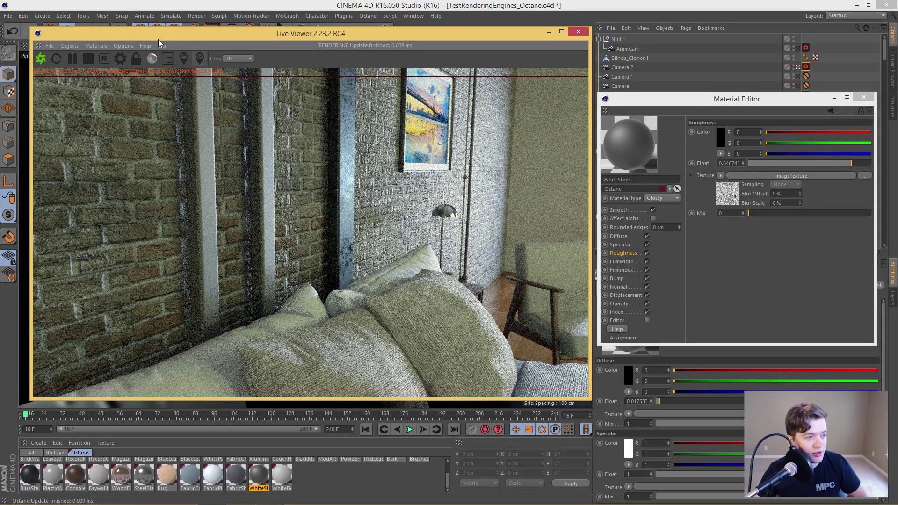
# - Pick the beam's BlueSteel material, set its roughness Mix to 0 and Float to about 0.11
pyautogui.click(199, 58)
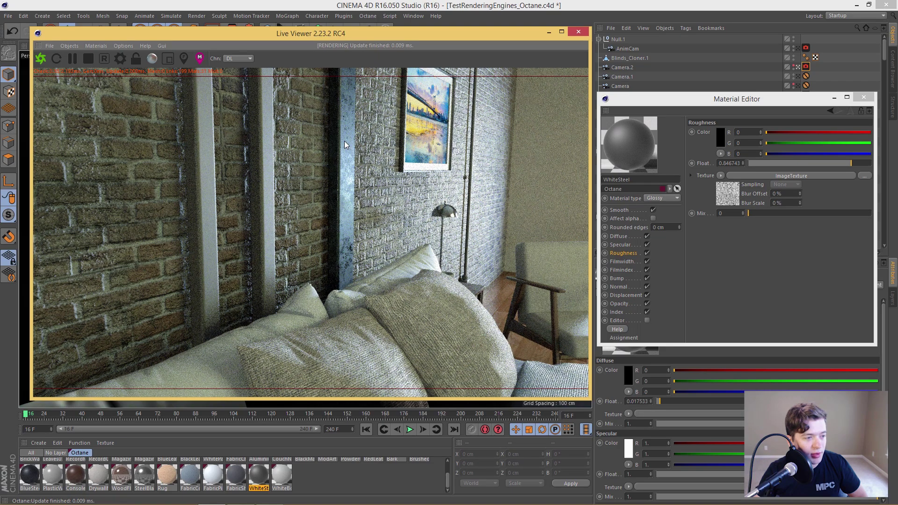
pyautogui.click(387, 177)
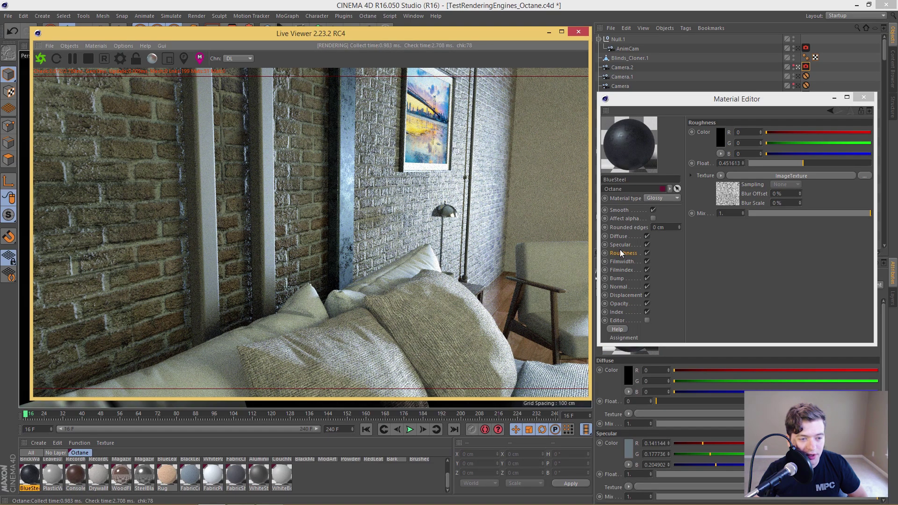
pyautogui.moveTo(795, 213); pyautogui.dragTo(741, 215)
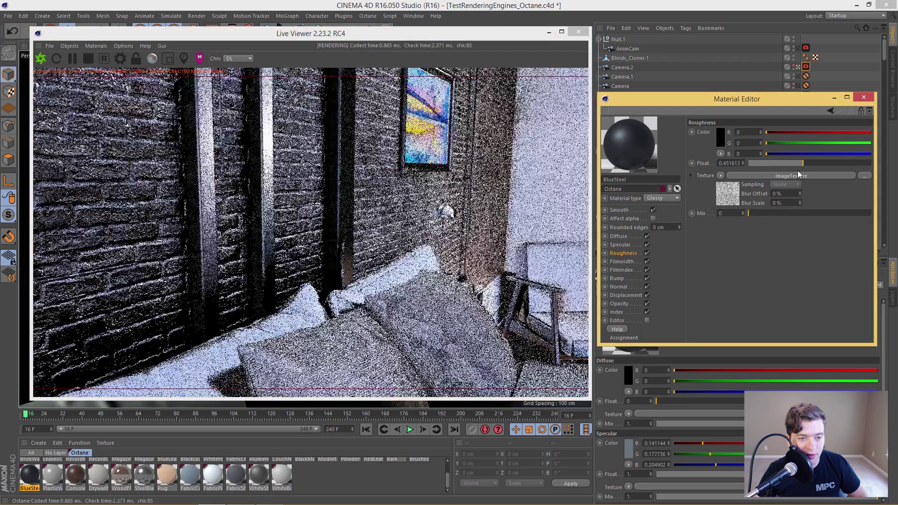
pyautogui.moveTo(803, 163); pyautogui.dragTo(763, 165)
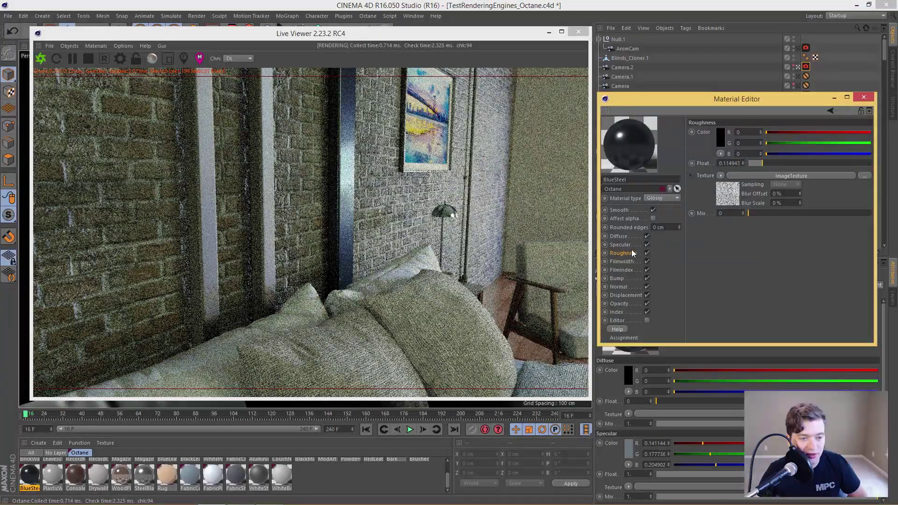
# - Make BlueSteel's specular colour bright red and overlay render statistics on the live render
pyautogui.click(620, 245)
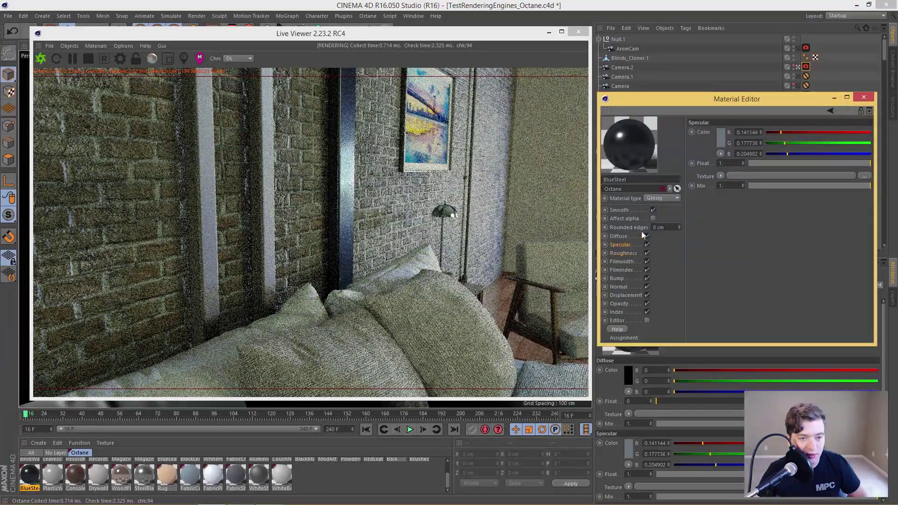
pyautogui.click(720, 138)
pyautogui.moveTo(761, 105); pyautogui.dragTo(783, 106)
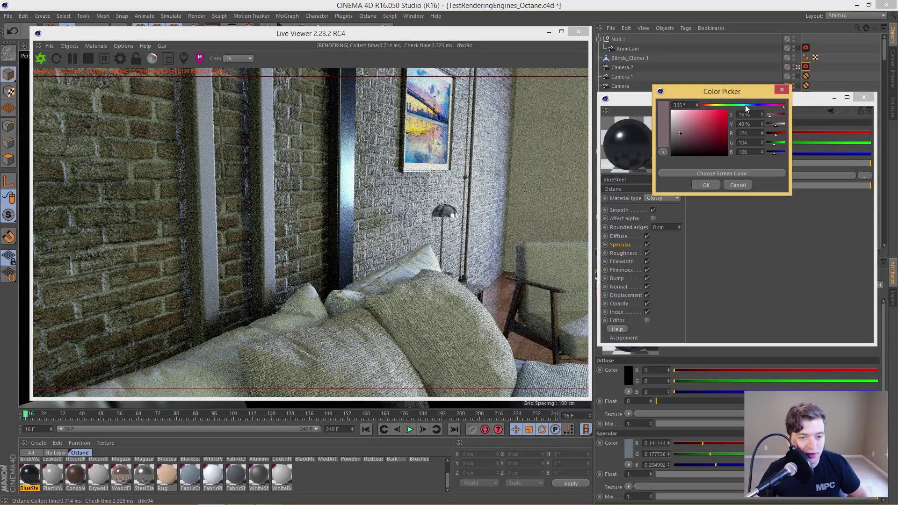
pyautogui.click(727, 115)
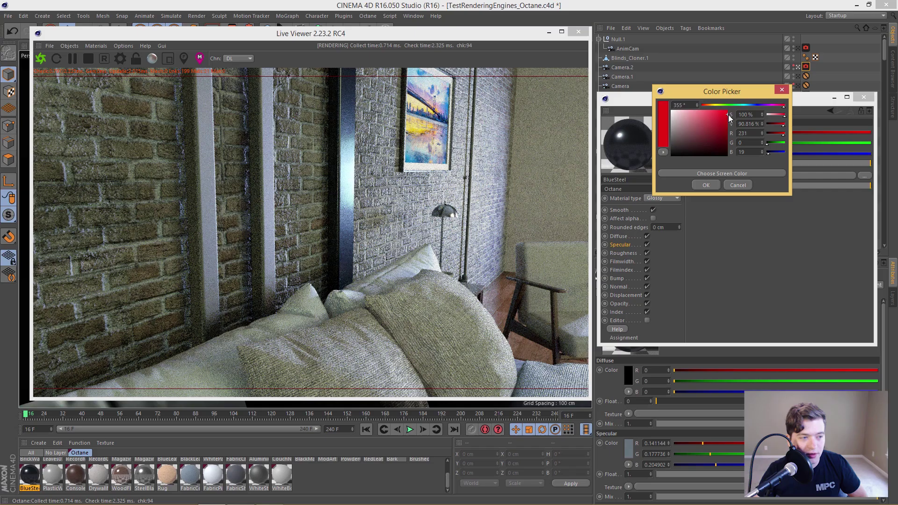
pyautogui.click(708, 185)
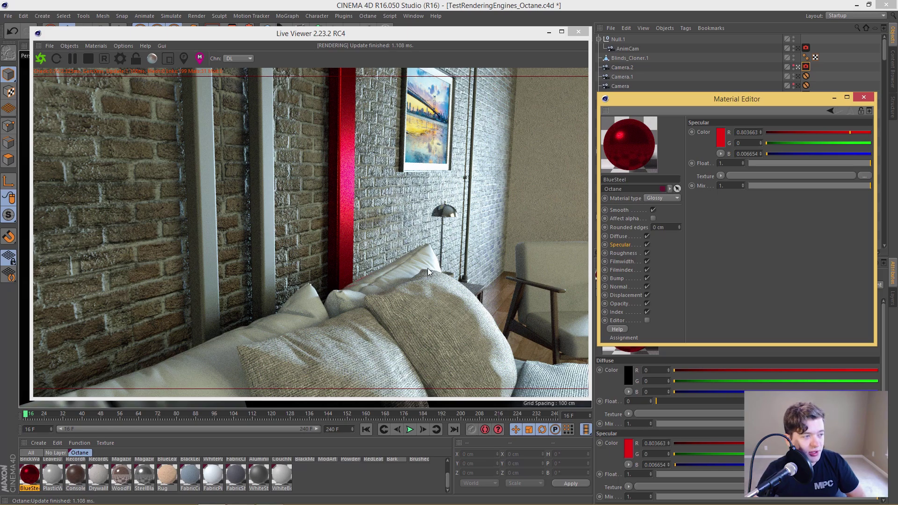
pyautogui.rightClick(266, 243)
pyautogui.click(301, 315)
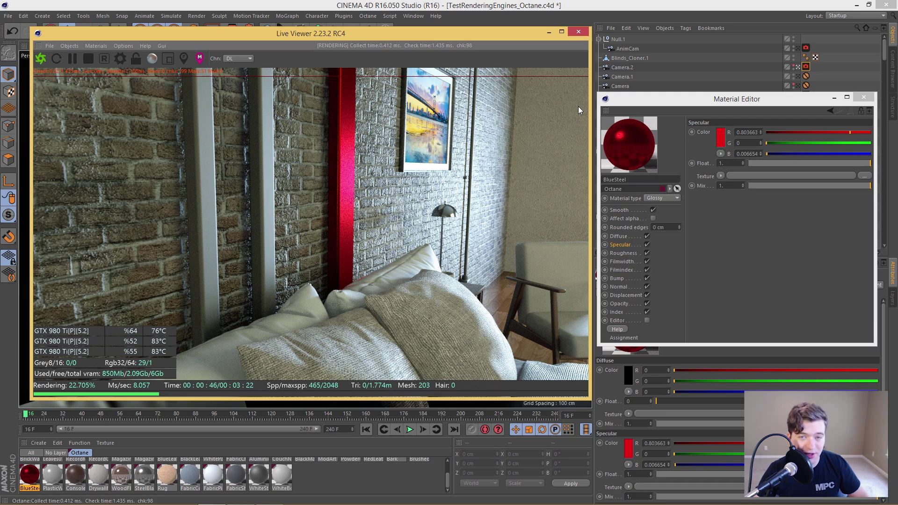
# - Shift the Live Viewer right and open Octane Settings, showing the Pathtracing kernel at 2048 max samples on the right
pyautogui.moveTo(473, 35); pyautogui.dragTo(528, 41)
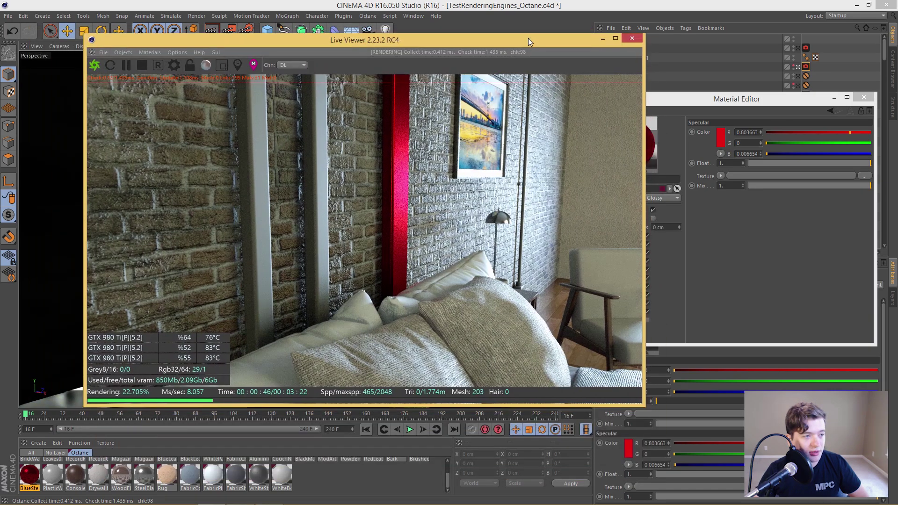
pyautogui.click(173, 65)
pyautogui.moveTo(159, 11); pyautogui.dragTo(799, 113)
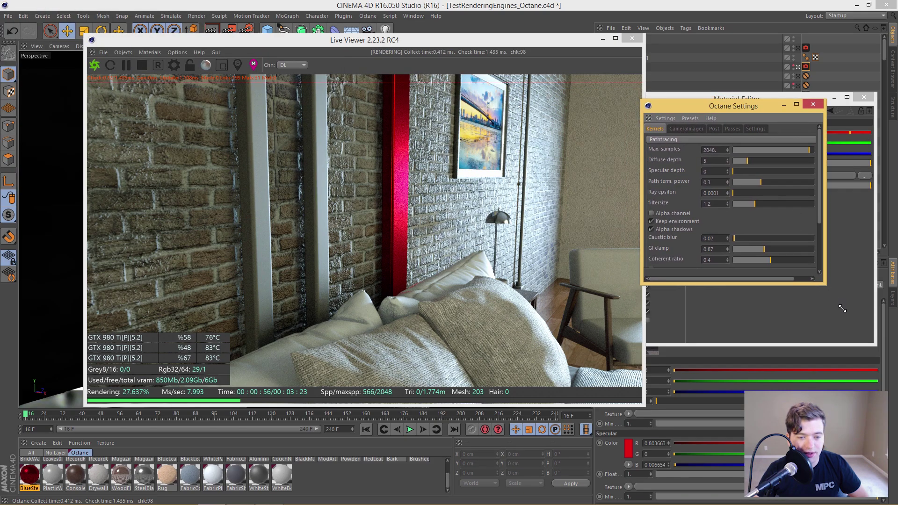
# - Enlarge Octane Settings to show the Static noise option below Coherent ratio, and nudge the Live Viewer left
pyautogui.moveTo(842, 309); pyautogui.dragTo(849, 322)
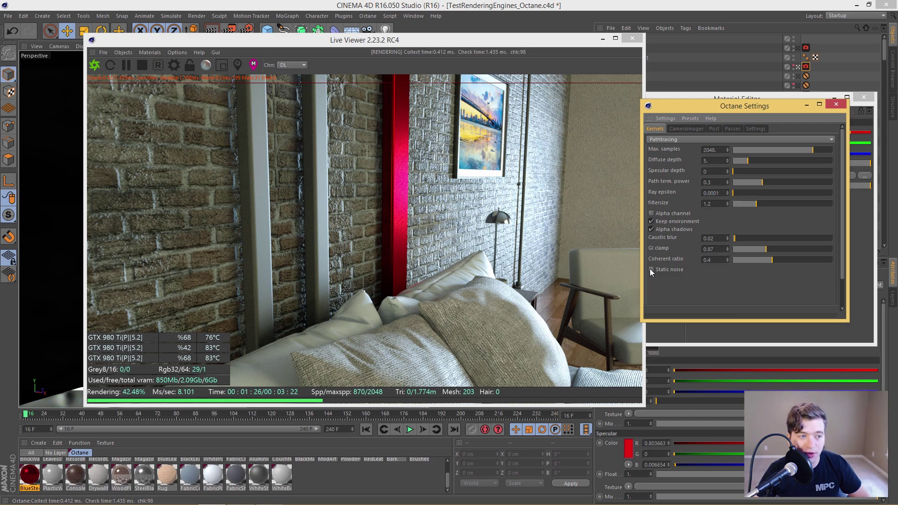
pyautogui.moveTo(530, 44)
pyautogui.mouseDown()
pyautogui.moveTo(510, 43)
pyautogui.moveTo(523, 42)
pyautogui.mouseUp()
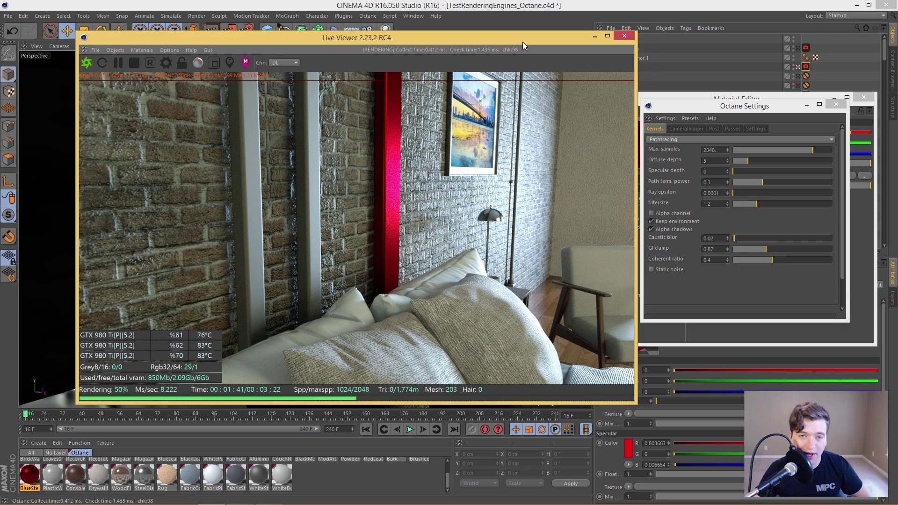
pyautogui.moveTo(523, 41); pyautogui.dragTo(522, 38)
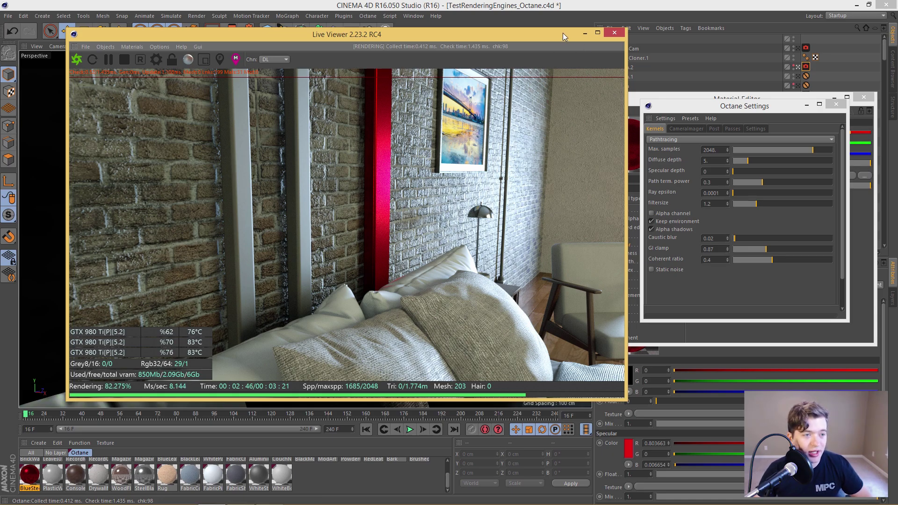
pyautogui.moveTo(561, 34); pyautogui.dragTo(558, 31)
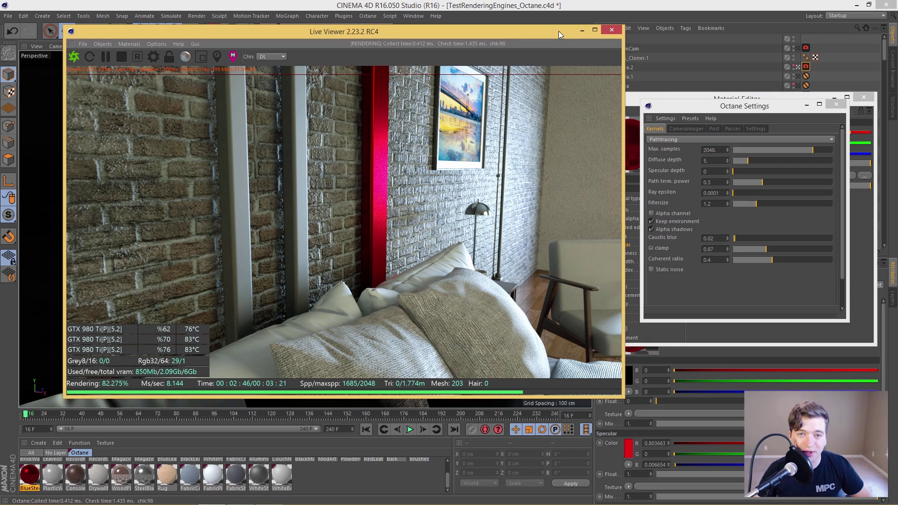